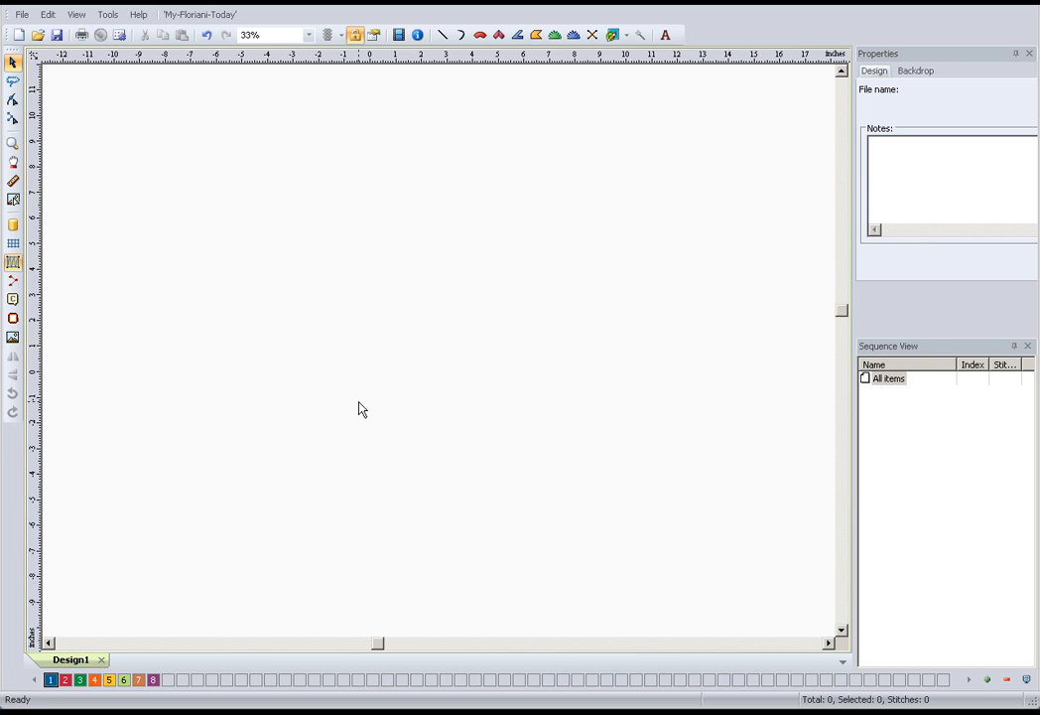
# - Load Mark_Twain_Signatures.jpg from the Desktop as the design's backdrop
pyautogui.click(22, 14)
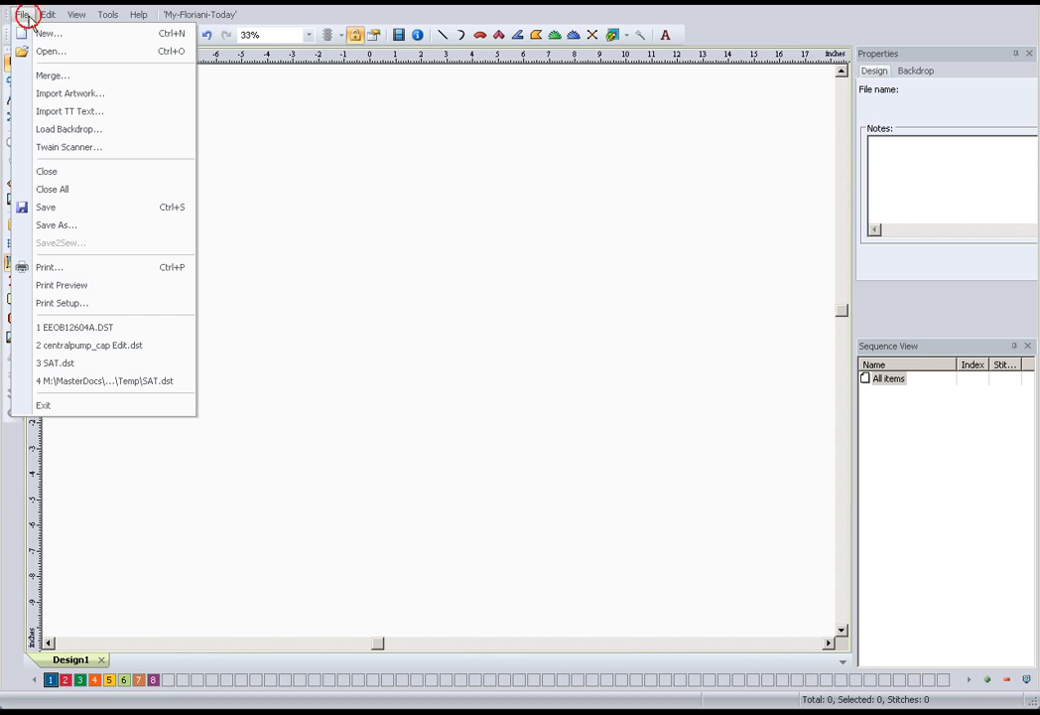
pyautogui.click(109, 133)
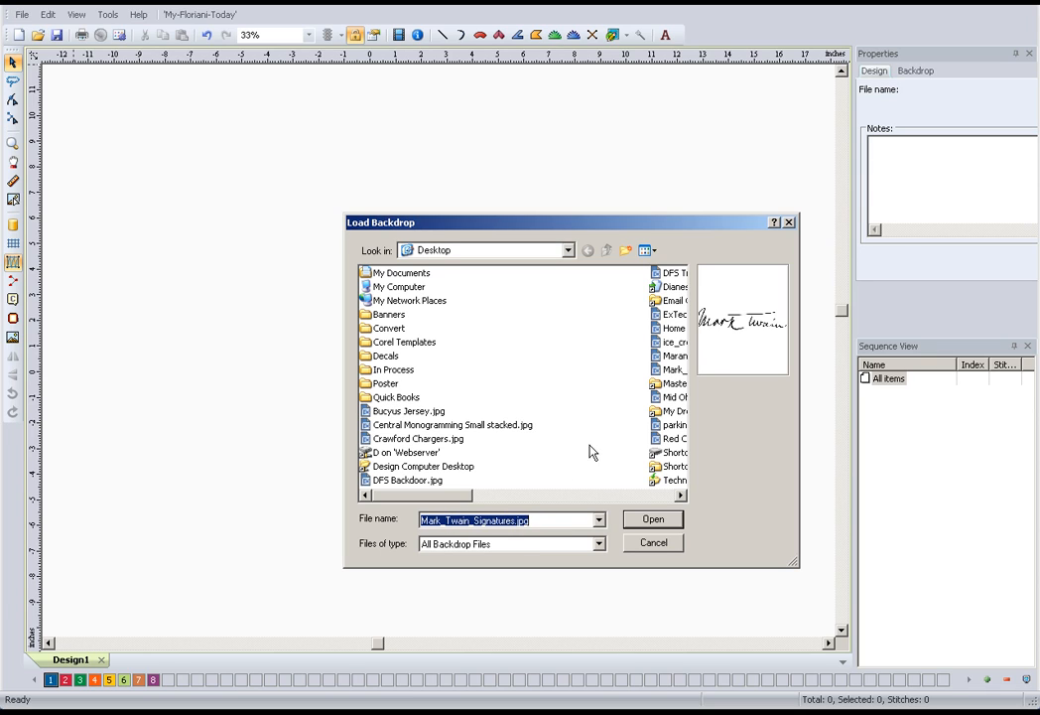
pyautogui.click(650, 520)
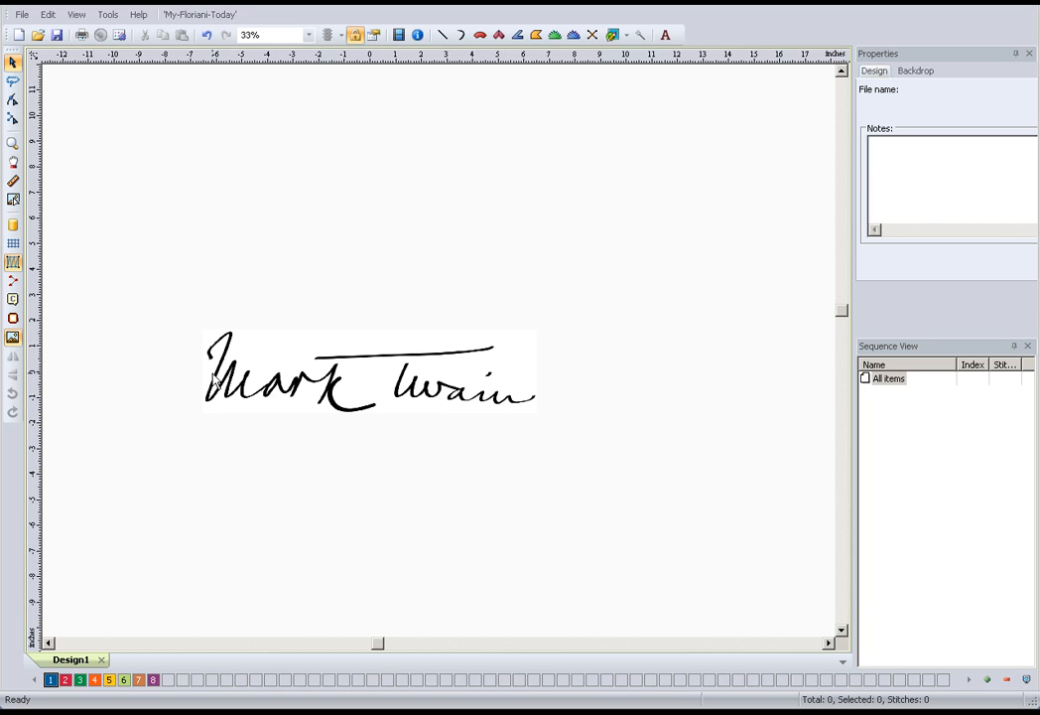
# - Measure the full width of the signature backdrop
pyautogui.click(13, 181)
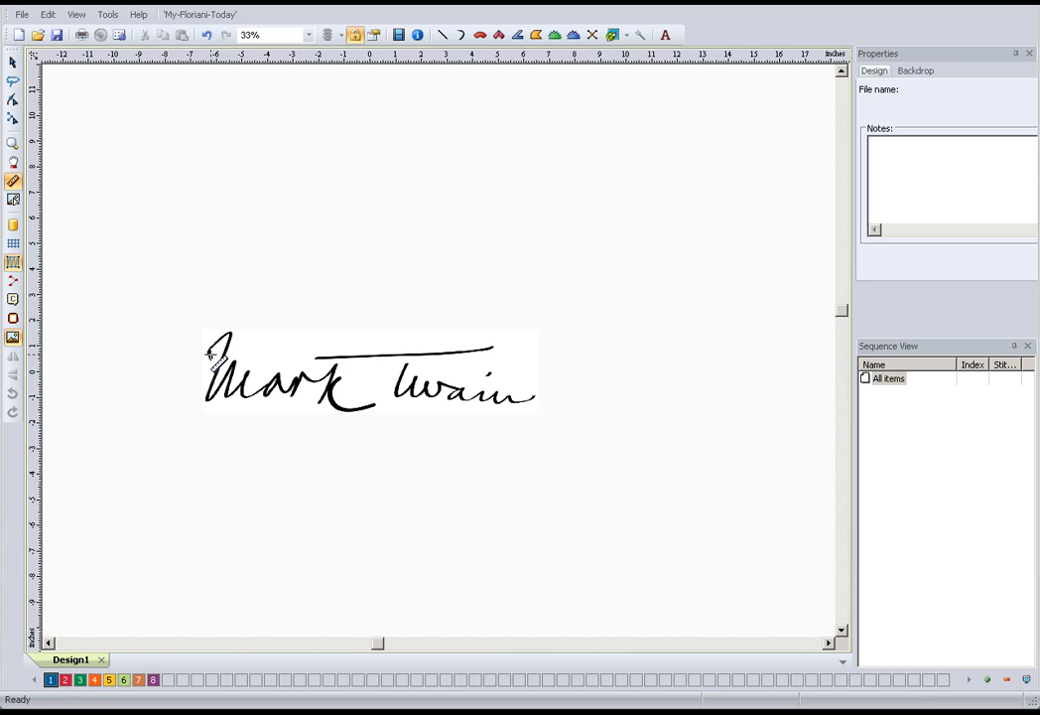
pyautogui.moveTo(209, 354)
pyautogui.mouseDown()
pyautogui.moveTo(474, 395)
pyautogui.moveTo(526, 385)
pyautogui.moveTo(536, 395)
pyautogui.moveTo(538, 355)
pyautogui.mouseUp()
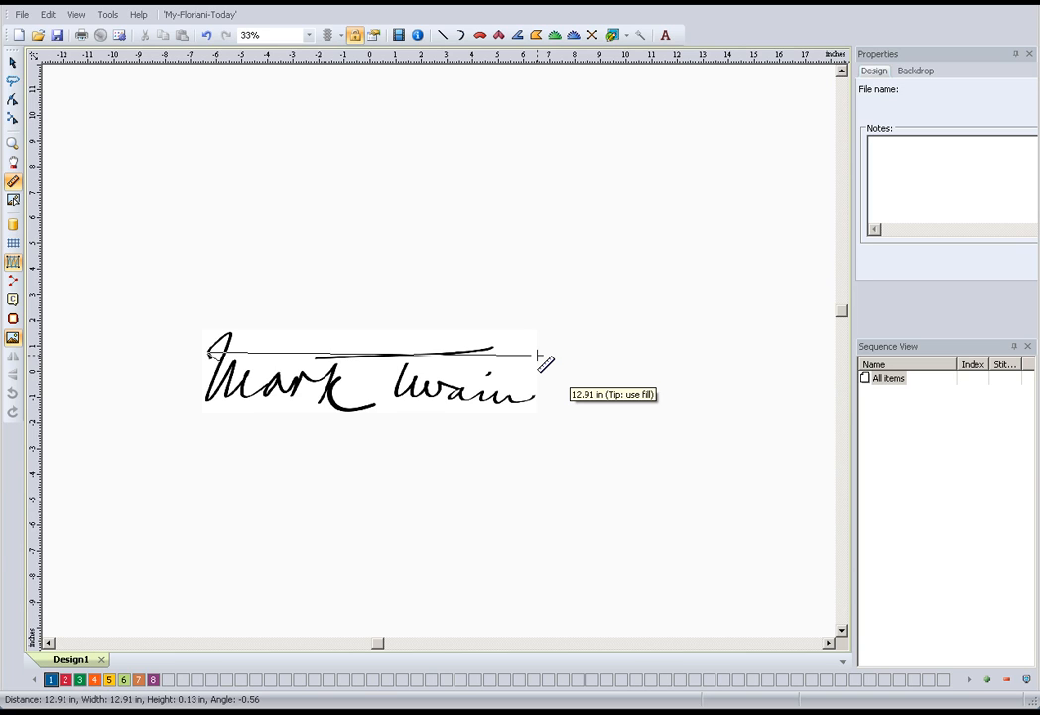
pyautogui.moveTo(537, 355); pyautogui.dragTo(536, 355)
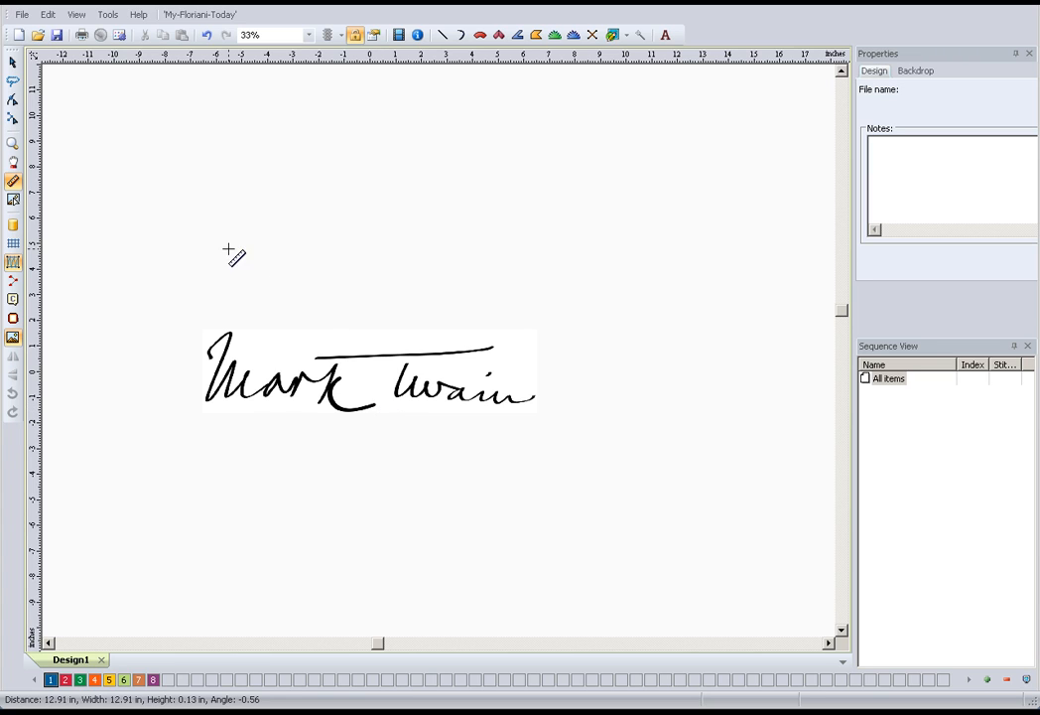
pyautogui.click(13, 62)
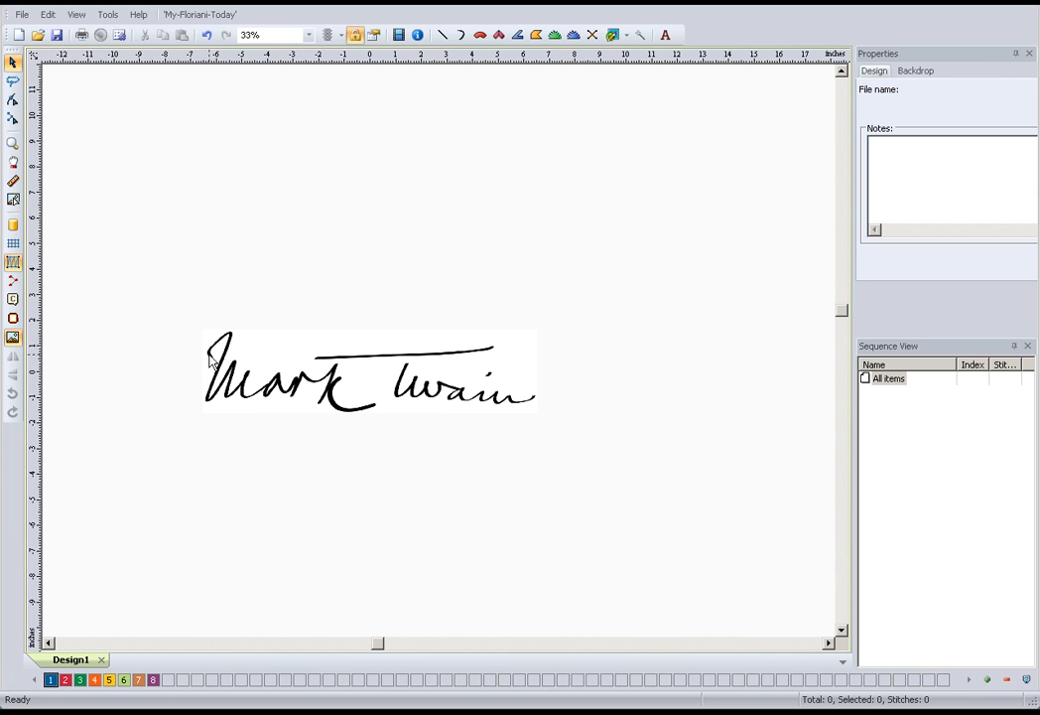
# - Begin a run stitch at the top of the k in "Mark" and trace its stem down to the junction with the curved stroke
pyautogui.press('z')
pyautogui.moveTo(194, 322); pyautogui.dragTo(380, 417)
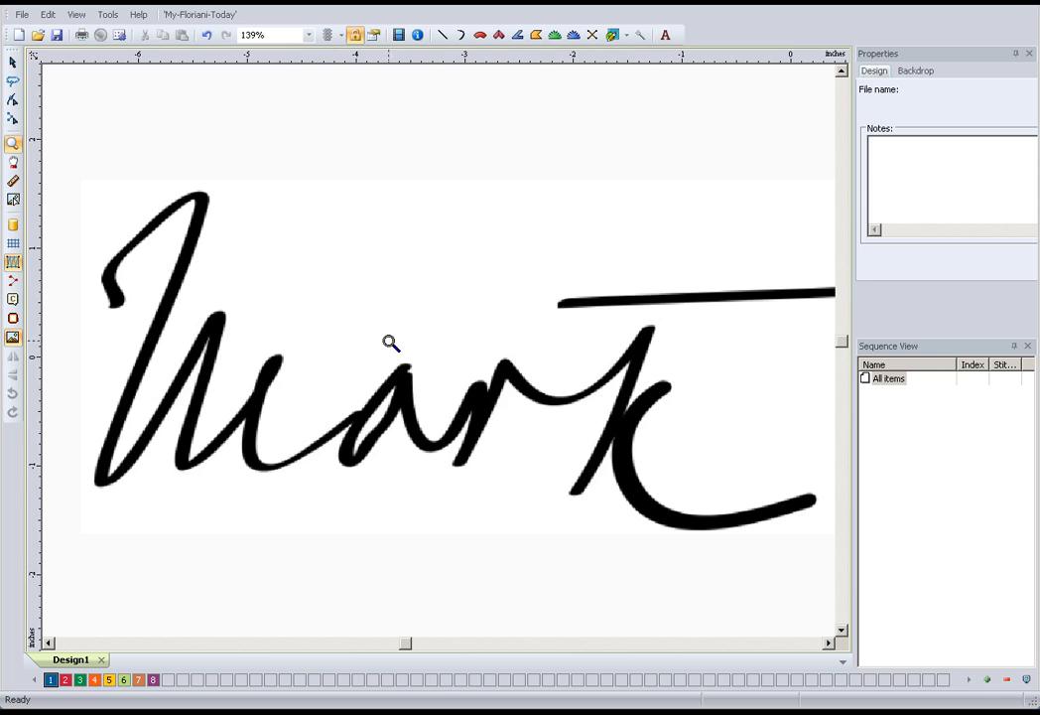
pyautogui.click(462, 37)
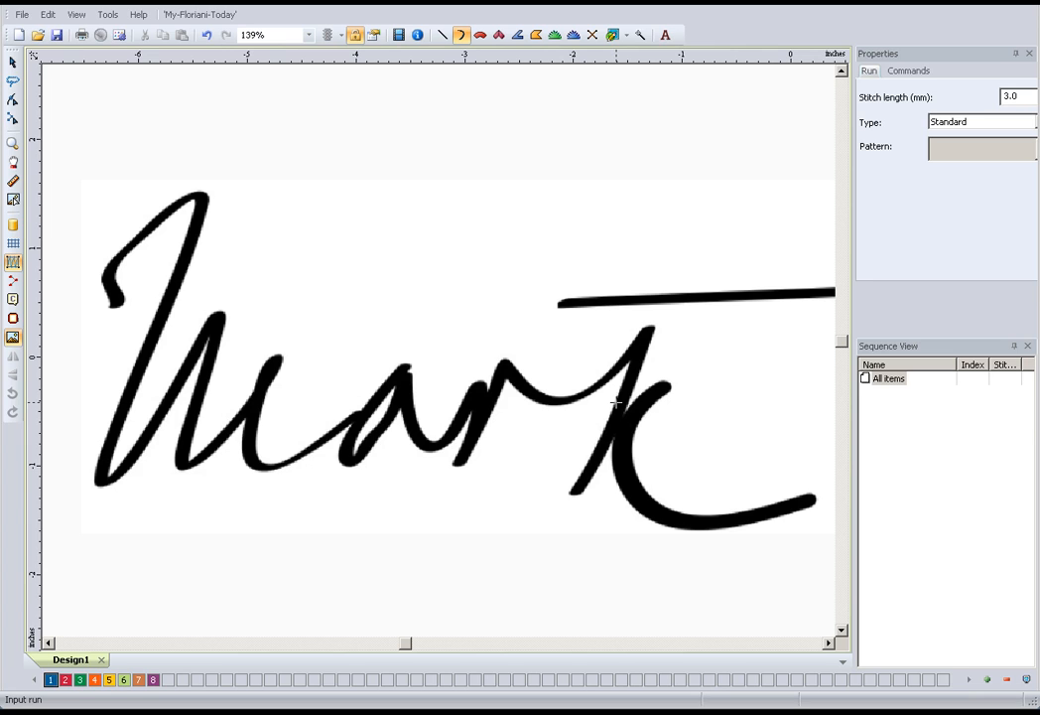
pyautogui.click(650, 325)
pyautogui.click(650, 329)
pyautogui.click(637, 364)
pyautogui.click(615, 429)
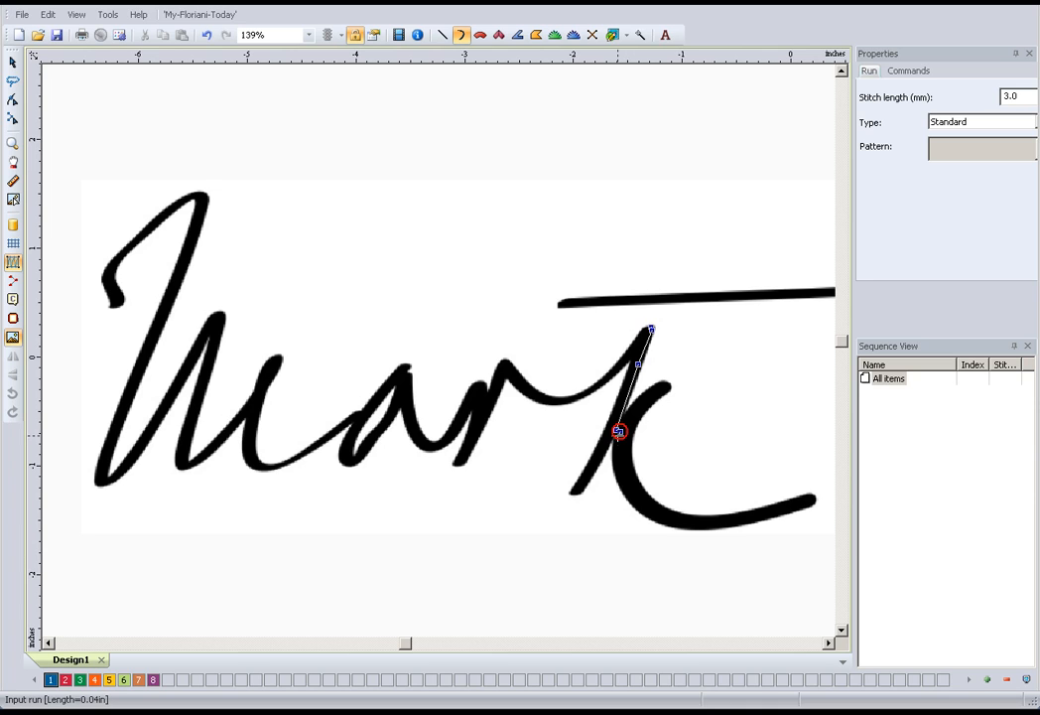
# - Continue the run around the k's lower curve and out just past the tip of its long tail
pyautogui.click(618, 446)
pyautogui.click(617, 464)
pyautogui.click(620, 482)
pyautogui.click(633, 500)
pyautogui.click(647, 510)
pyautogui.click(666, 519)
pyautogui.click(692, 522)
pyautogui.click(714, 523)
pyautogui.click(741, 521)
pyautogui.click(778, 511)
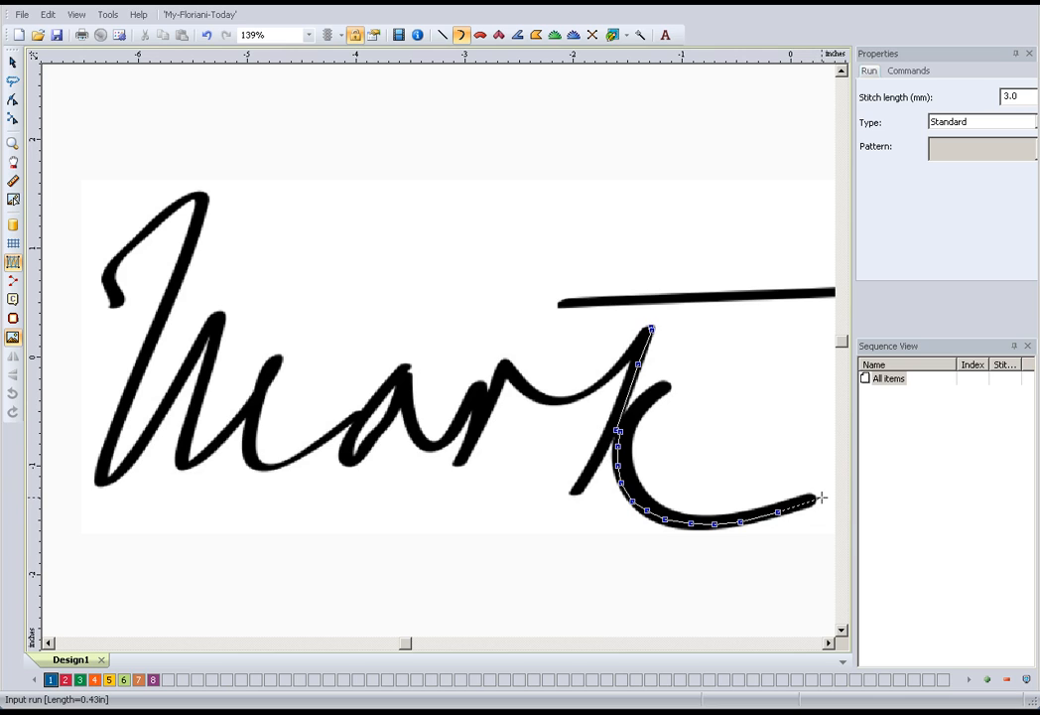
pyautogui.click(820, 497)
# - Retrace the run from the tail's tip back along the k's lower curve to the stem junction
pyautogui.click(642, 506)
pyautogui.click(617, 473)
pyautogui.click(618, 455)
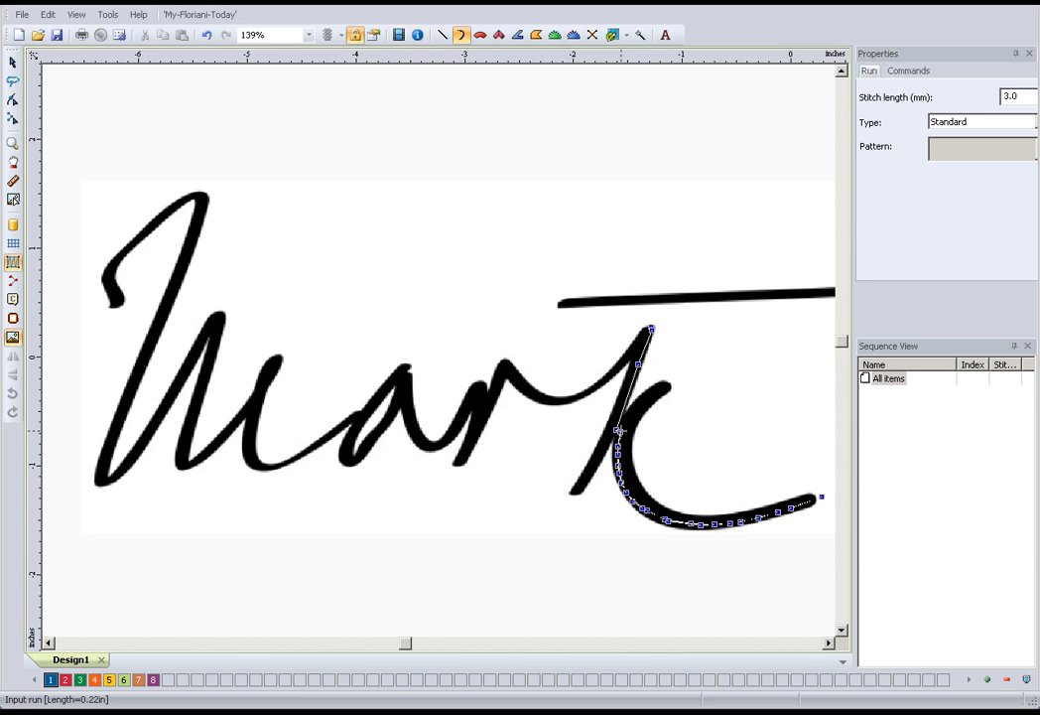
pyautogui.click(617, 428)
# - Trace the k's short upper arm out past its tip and back to the stem junction
pyautogui.click(628, 421)
pyautogui.click(655, 391)
pyautogui.click(675, 379)
pyautogui.click(660, 388)
pyautogui.click(646, 402)
pyautogui.click(629, 418)
pyautogui.click(619, 430)
# - Trace the k's lower leg out past its end, then retrace the whole stem up to the top of the k
pyautogui.click(619, 429)
pyautogui.click(601, 460)
pyautogui.click(572, 504)
pyautogui.click(589, 479)
pyautogui.click(603, 451)
pyautogui.click(631, 401)
pyautogui.click(642, 355)
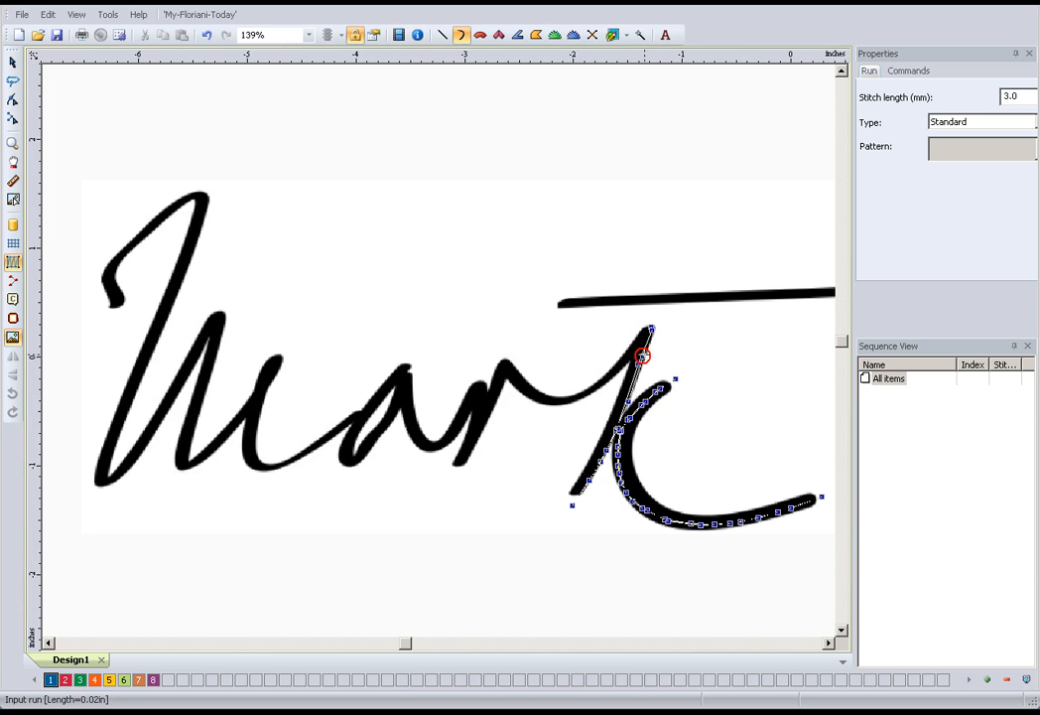
pyautogui.click(651, 327)
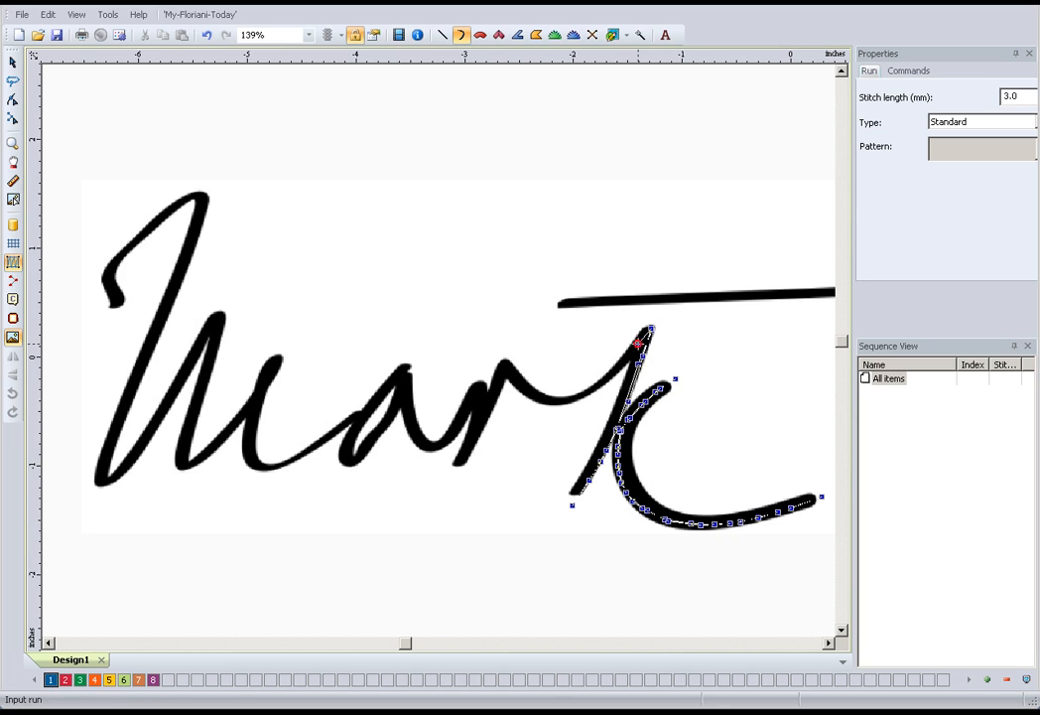
# - Trace the connecting curve from the top of the k to the peak of the r
pyautogui.click(597, 385)
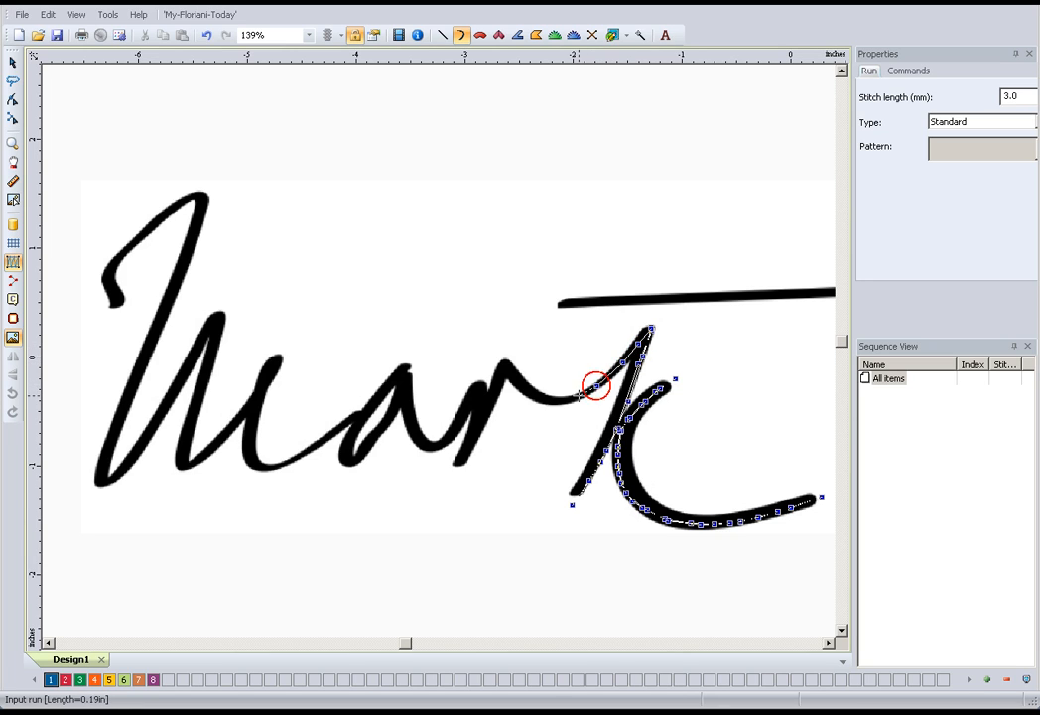
pyautogui.click(547, 399)
pyautogui.click(526, 388)
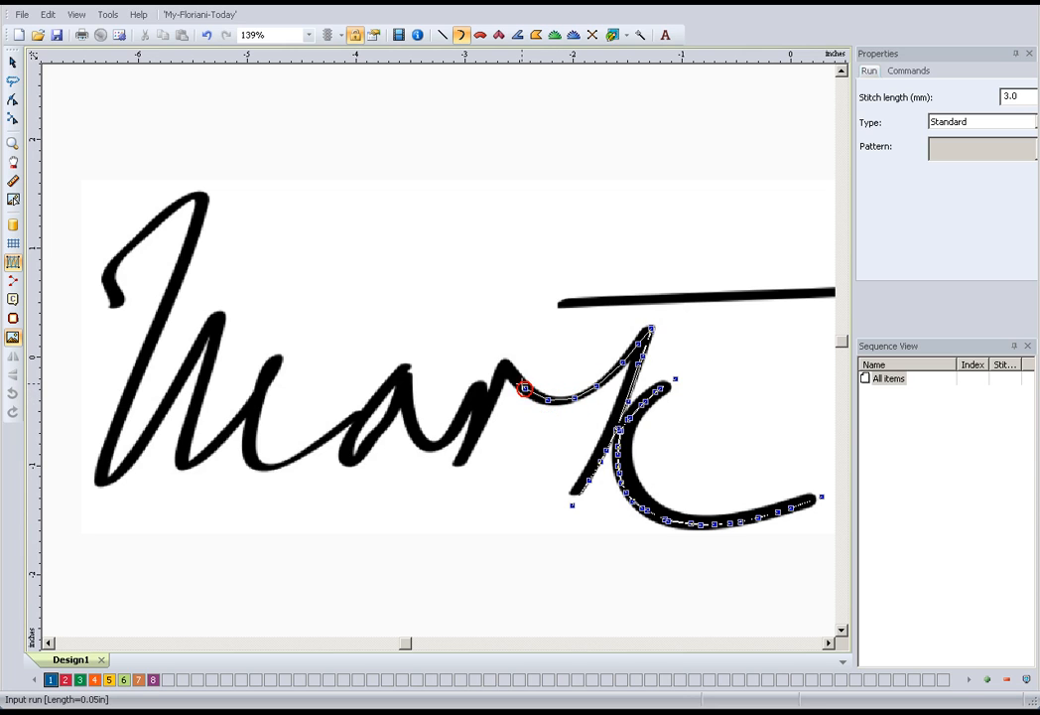
pyautogui.click(513, 373)
pyautogui.click(505, 363)
# - Continue the run down the r's stem to just past its foot
pyautogui.click(497, 386)
pyautogui.click(484, 410)
pyautogui.click(475, 433)
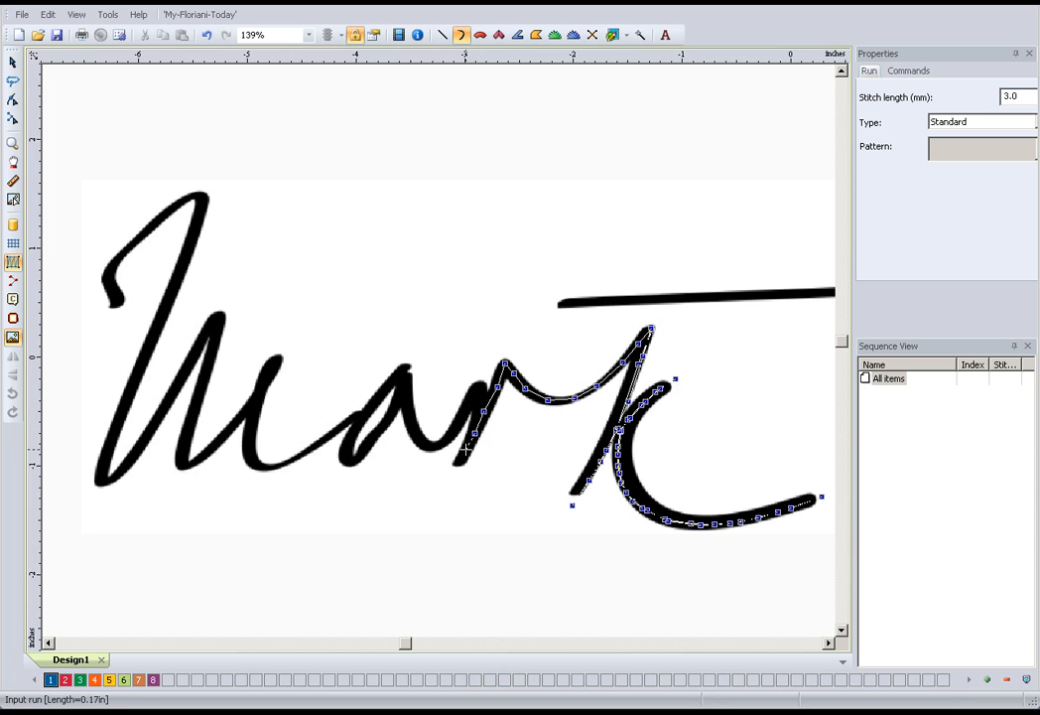
pyautogui.click(465, 450)
pyautogui.click(455, 469)
# - Retrace up the r's stem, go over its first peak and through the valley to the top of the a
pyautogui.click(483, 401)
pyautogui.click(478, 391)
pyautogui.click(470, 398)
pyautogui.click(462, 416)
pyautogui.click(451, 434)
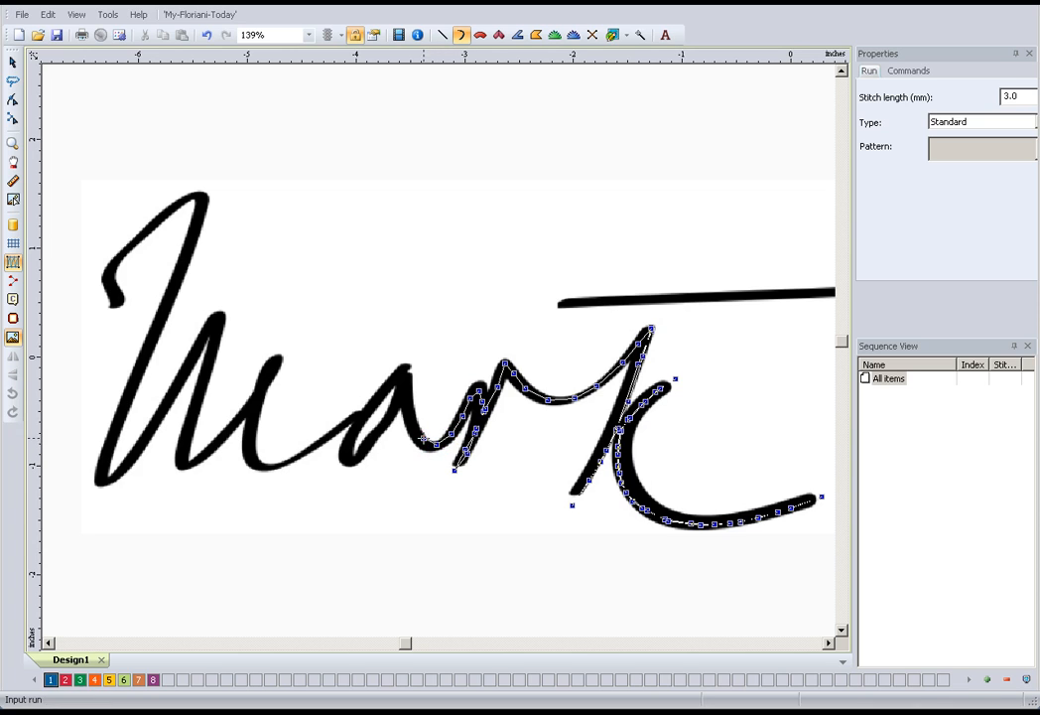
pyautogui.click(418, 420)
pyautogui.click(408, 392)
pyautogui.click(408, 370)
# - Trace the a's inner stroke down and around the bottom of its bowl to the junction with the connecting stroke
pyautogui.click(395, 402)
pyautogui.click(387, 420)
pyautogui.click(375, 435)
pyautogui.click(364, 447)
pyautogui.click(355, 457)
pyautogui.click(344, 451)
pyautogui.click(347, 437)
pyautogui.click(352, 424)
pyautogui.click(358, 415)
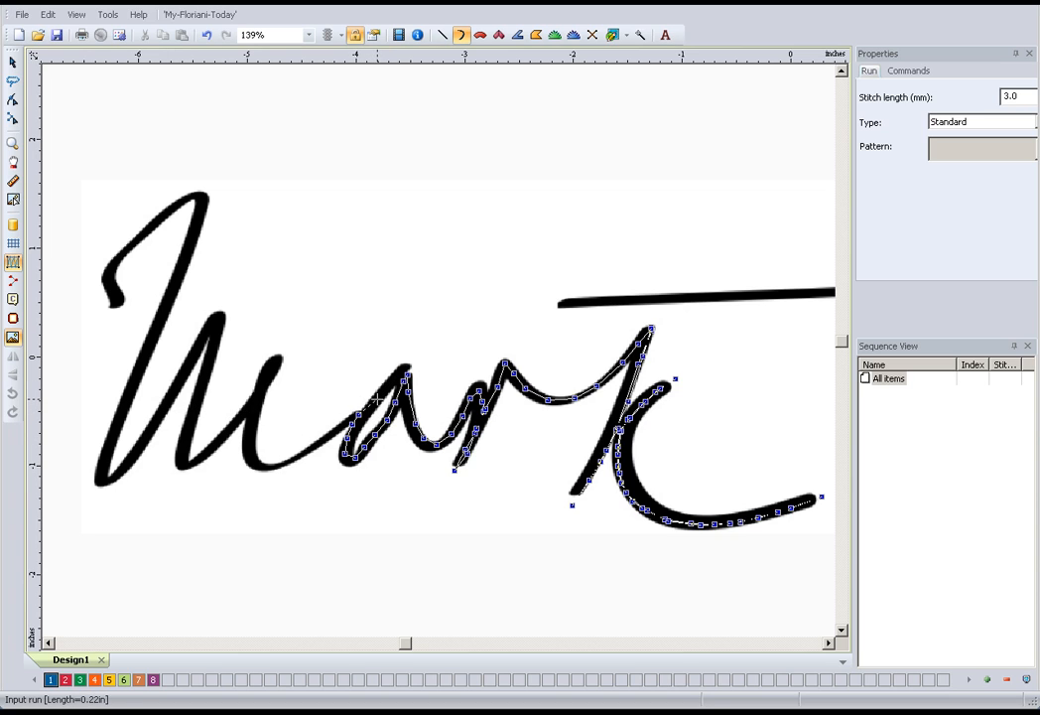
# - Trace the a's upper stroke out past its tip and back to the connecting-stroke junction
pyautogui.click(393, 374)
pyautogui.click(409, 357)
pyautogui.click(372, 404)
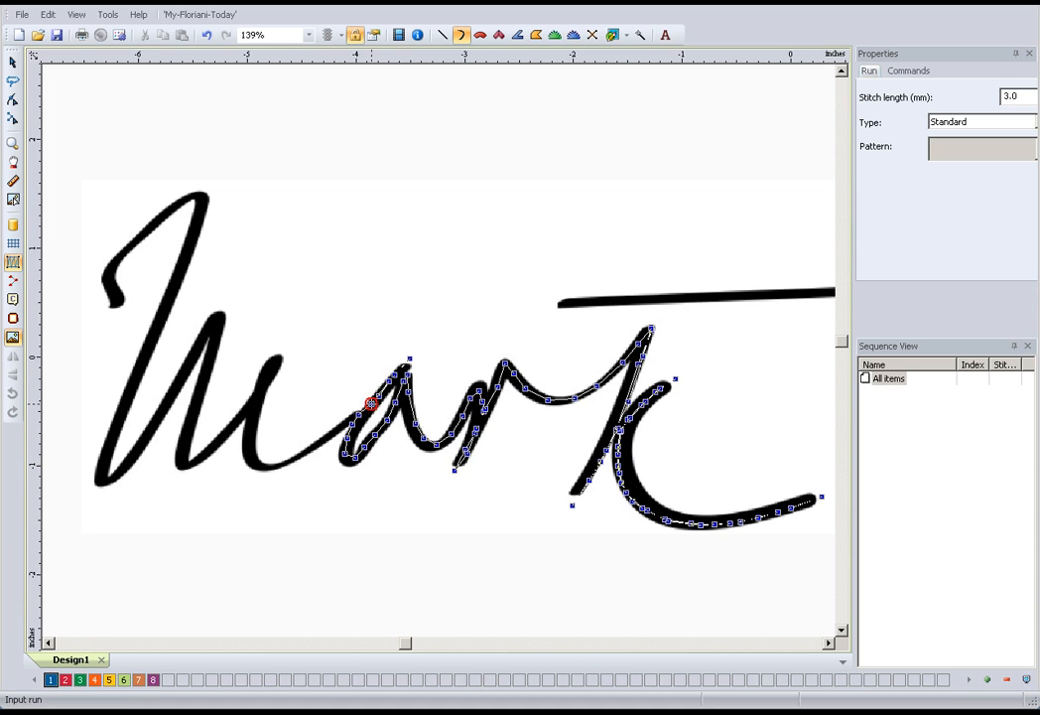
pyautogui.click(359, 415)
# - Trace the connecting stroke from the a down to the base of the M's last upstroke
pyautogui.click(343, 426)
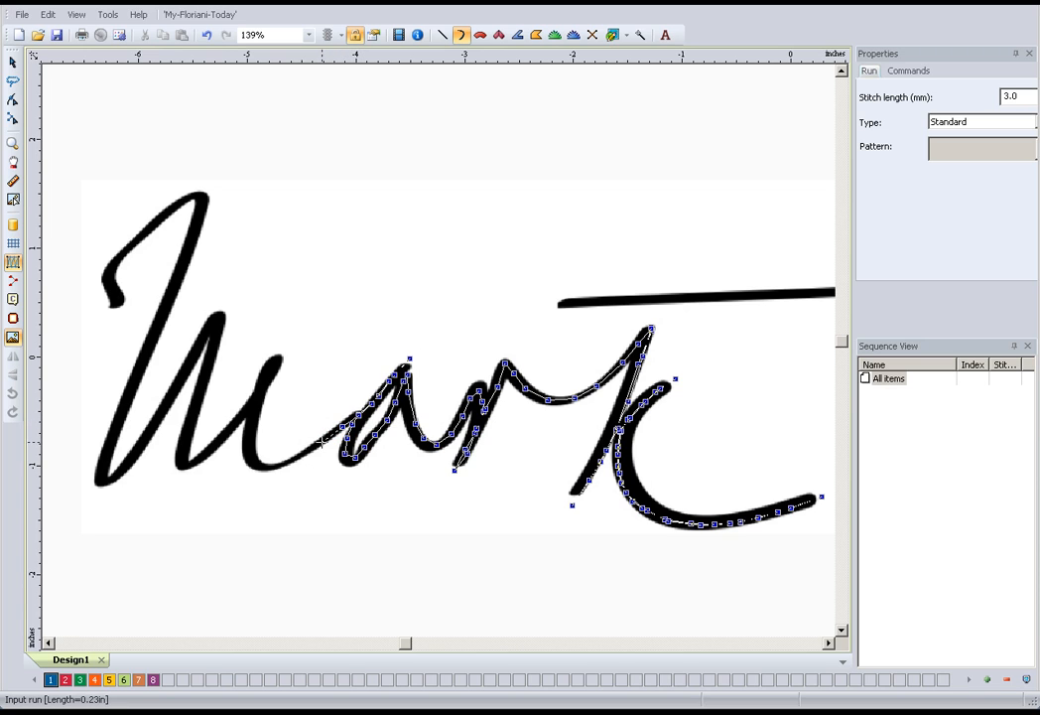
pyautogui.click(323, 438)
pyautogui.click(302, 455)
pyautogui.click(275, 468)
pyautogui.click(260, 465)
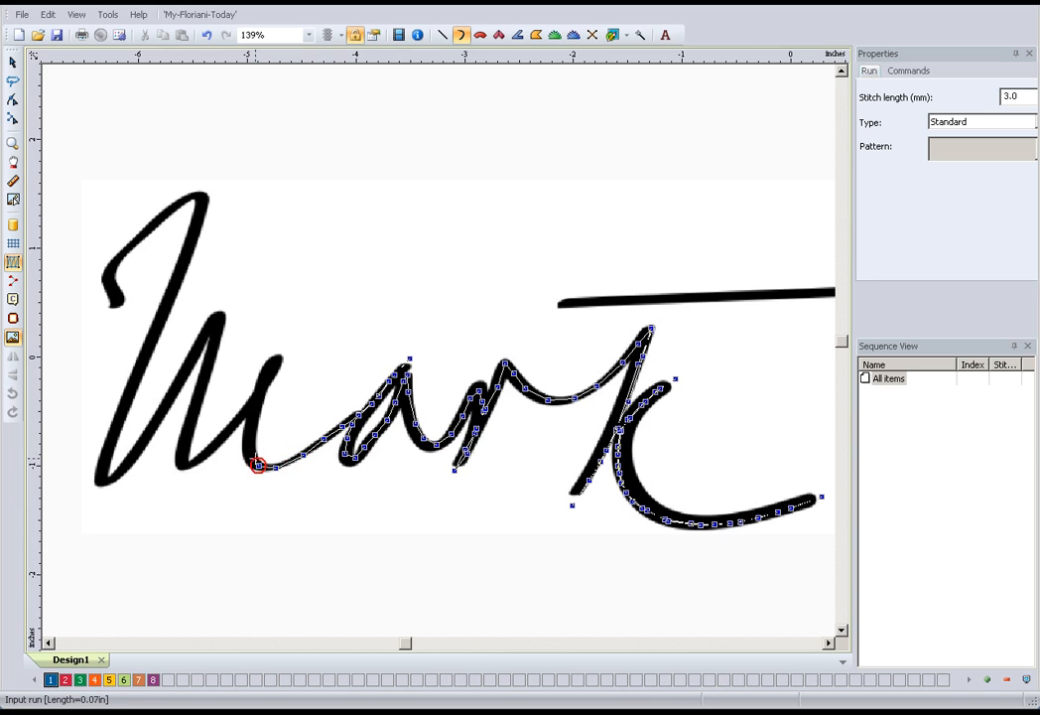
# - Continue the run up the M's last short stroke and around its top
pyautogui.click(246, 426)
pyautogui.click(256, 394)
pyautogui.click(264, 374)
pyautogui.click(270, 360)
pyautogui.click(280, 358)
# - Trace from the top of the M's last short stroke down the diagonal to the foot of its middle stroke
pyautogui.click(277, 370)
pyautogui.click(266, 383)
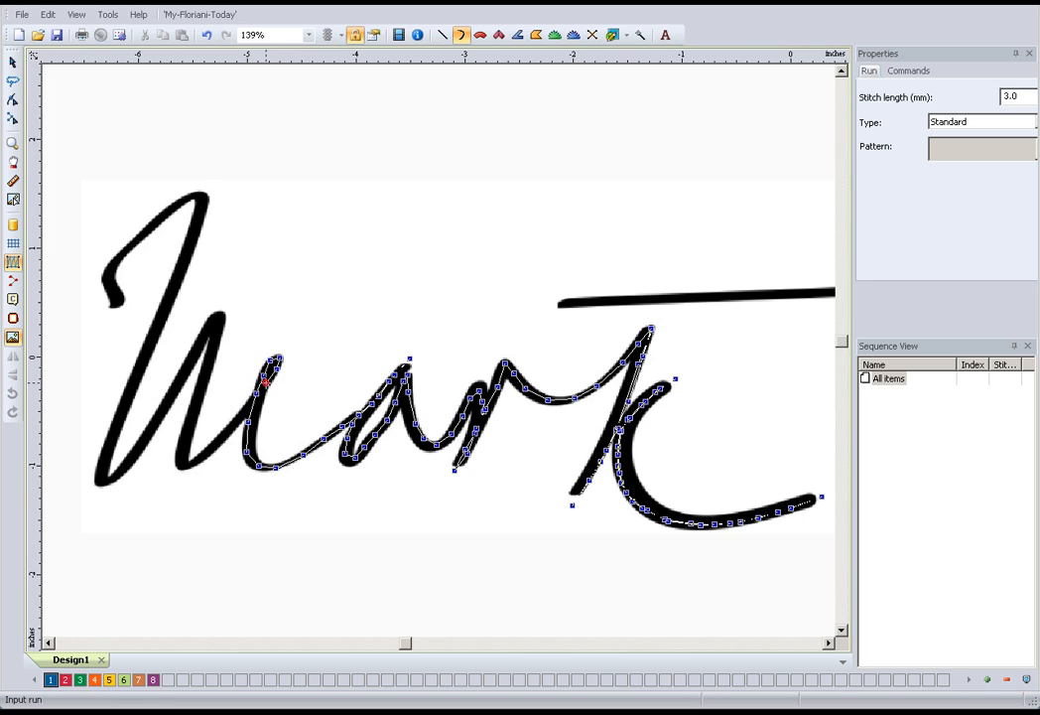
pyautogui.click(255, 395)
pyautogui.click(240, 415)
pyautogui.click(211, 442)
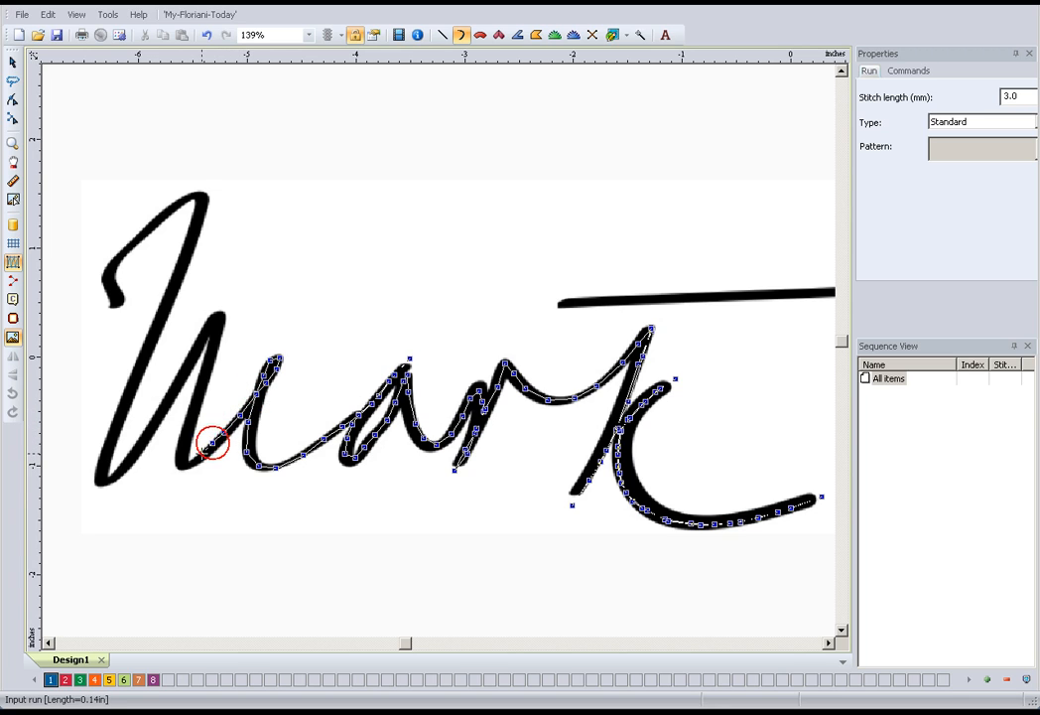
pyautogui.click(199, 455)
pyautogui.click(187, 463)
# - Trace the M's middle stroke up to its peak
pyautogui.click(189, 422)
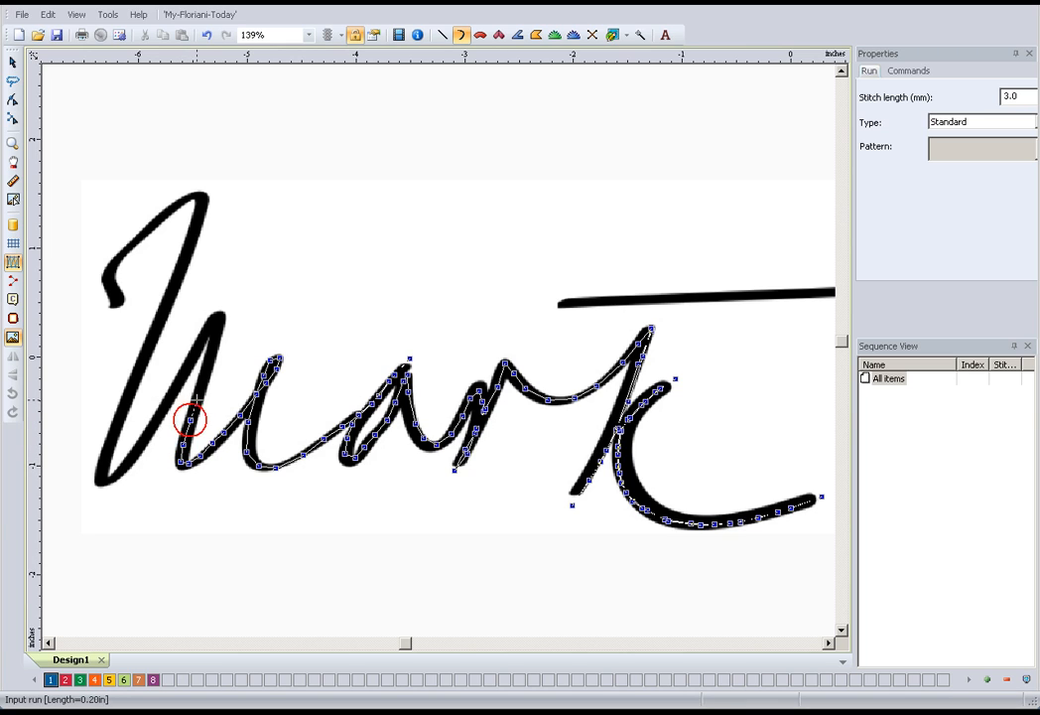
pyautogui.click(198, 395)
pyautogui.click(205, 367)
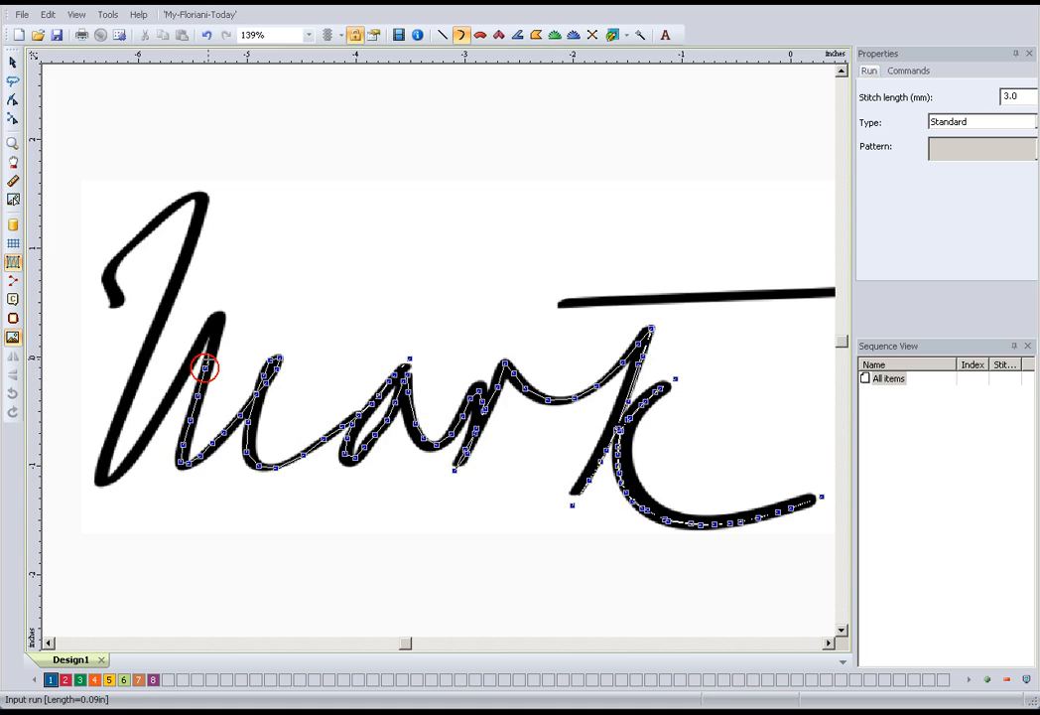
pyautogui.click(212, 350)
pyautogui.click(217, 336)
pyautogui.click(218, 323)
# - Trace the long diagonal from the M's middle peak down toward the foot of its tall first stroke
pyautogui.click(205, 341)
pyautogui.click(192, 360)
pyautogui.click(176, 382)
pyautogui.click(161, 408)
pyautogui.click(146, 434)
pyautogui.click(132, 453)
pyautogui.click(118, 470)
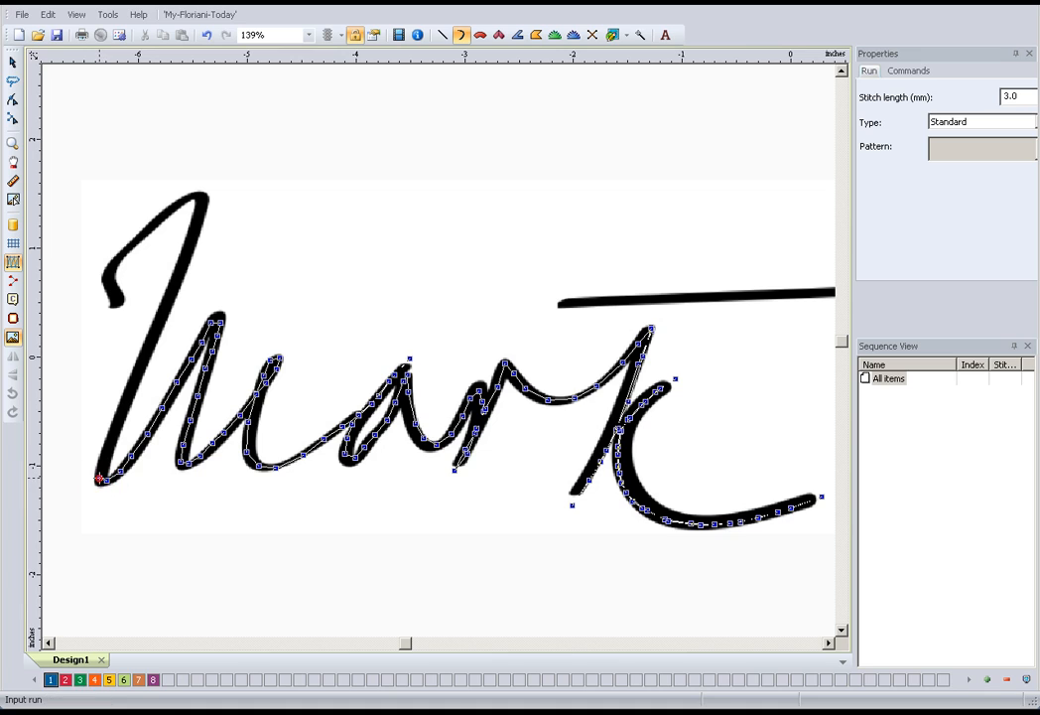
# - Trace the M's tall first stroke from its foot up to the top
pyautogui.click(103, 463)
pyautogui.click(111, 430)
pyautogui.click(136, 378)
pyautogui.click(158, 324)
pyautogui.click(172, 292)
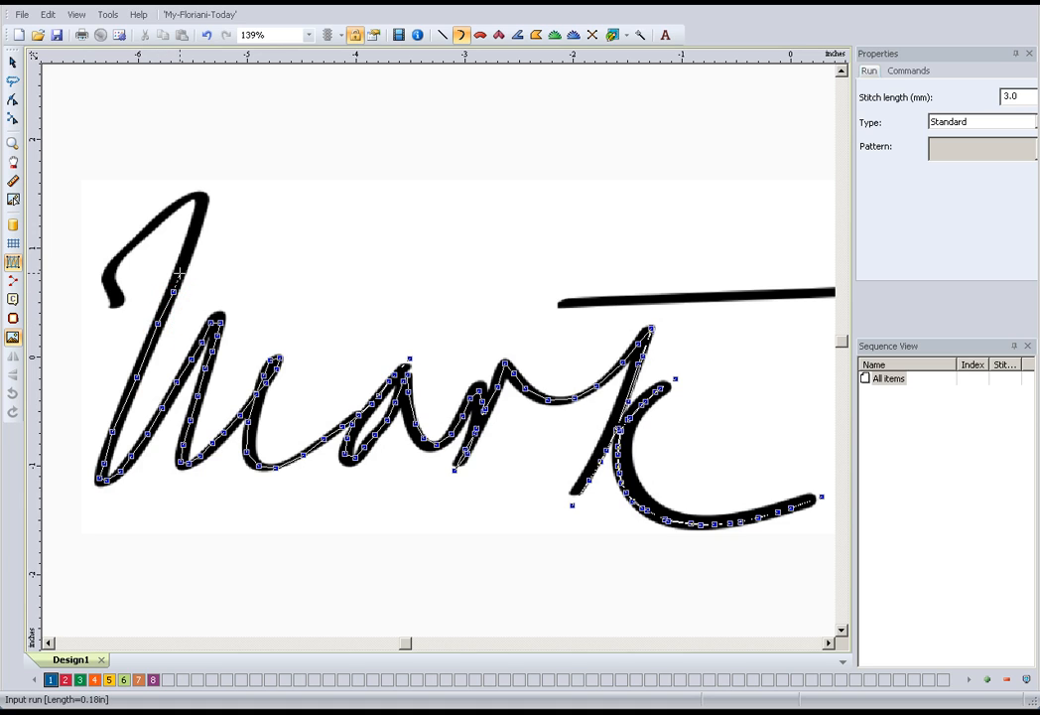
pyautogui.click(185, 266)
pyautogui.click(193, 232)
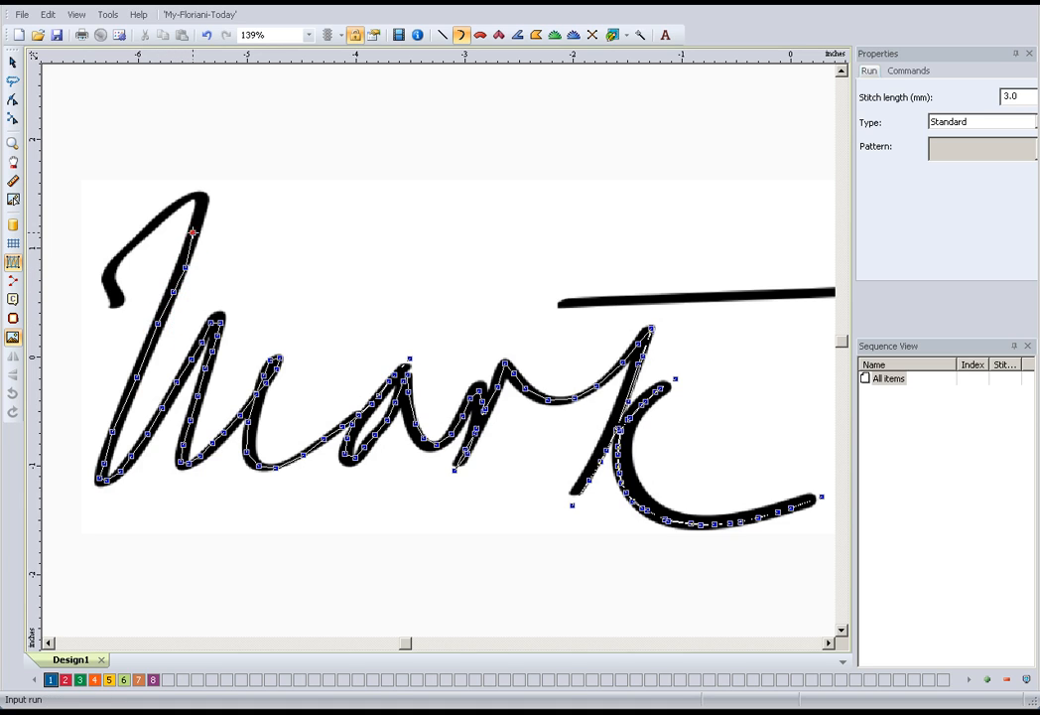
pyautogui.click(203, 199)
# - Trace over the M's top and down its opening hook to just past the hook's end
pyautogui.click(191, 195)
pyautogui.click(178, 201)
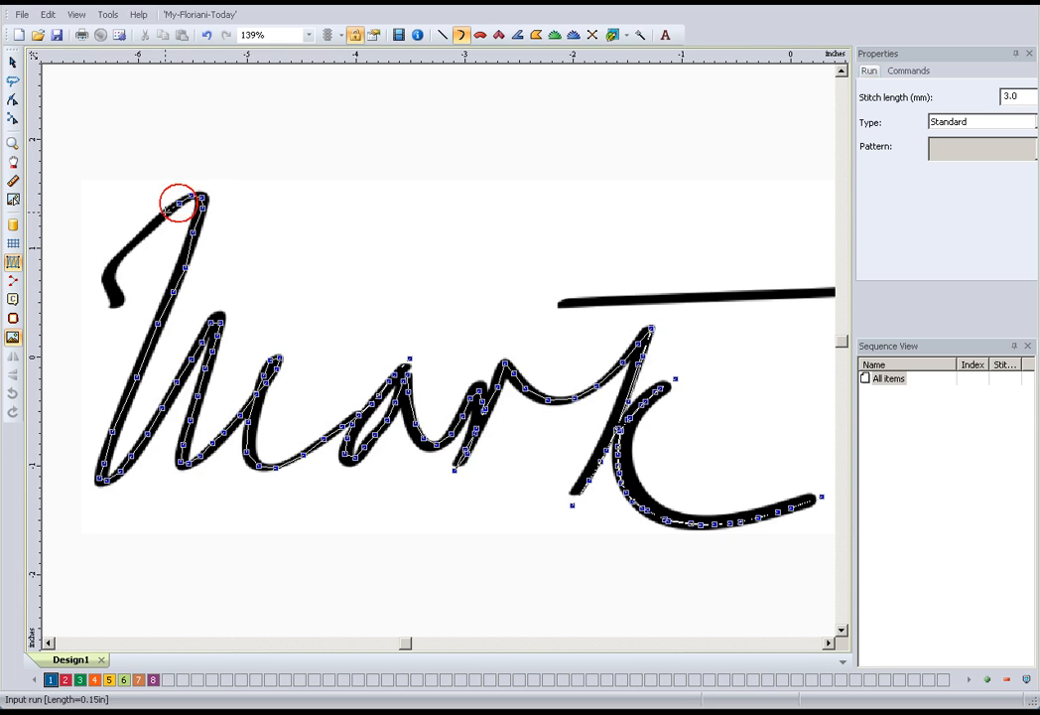
pyautogui.click(161, 215)
pyautogui.click(139, 237)
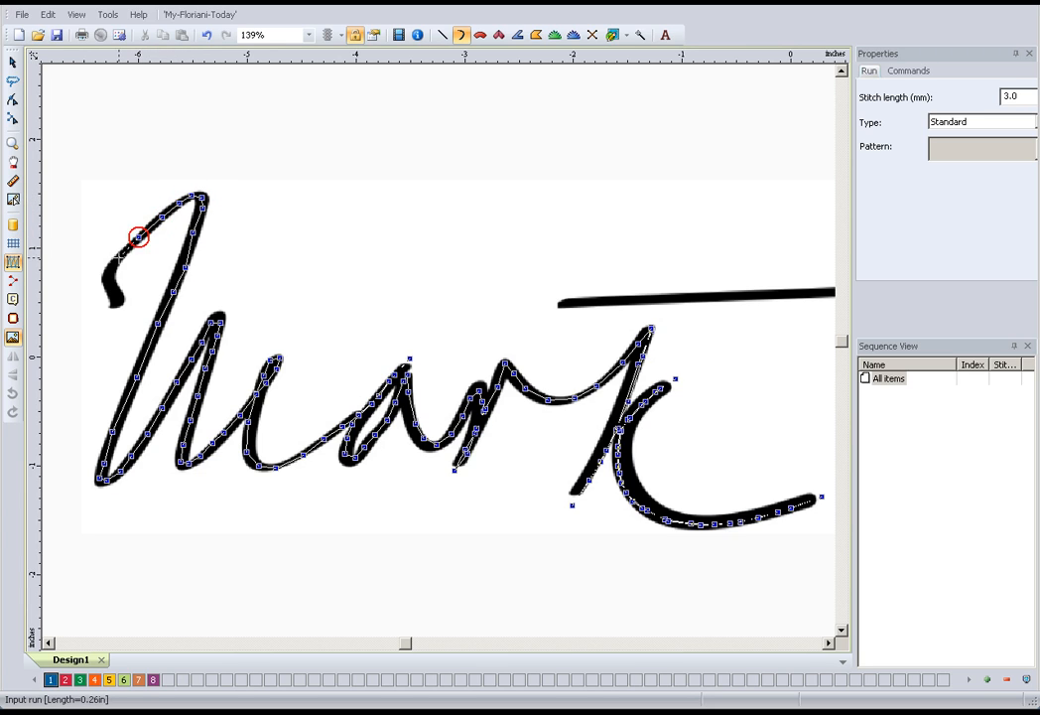
pyautogui.click(112, 265)
pyautogui.click(106, 280)
pyautogui.click(110, 297)
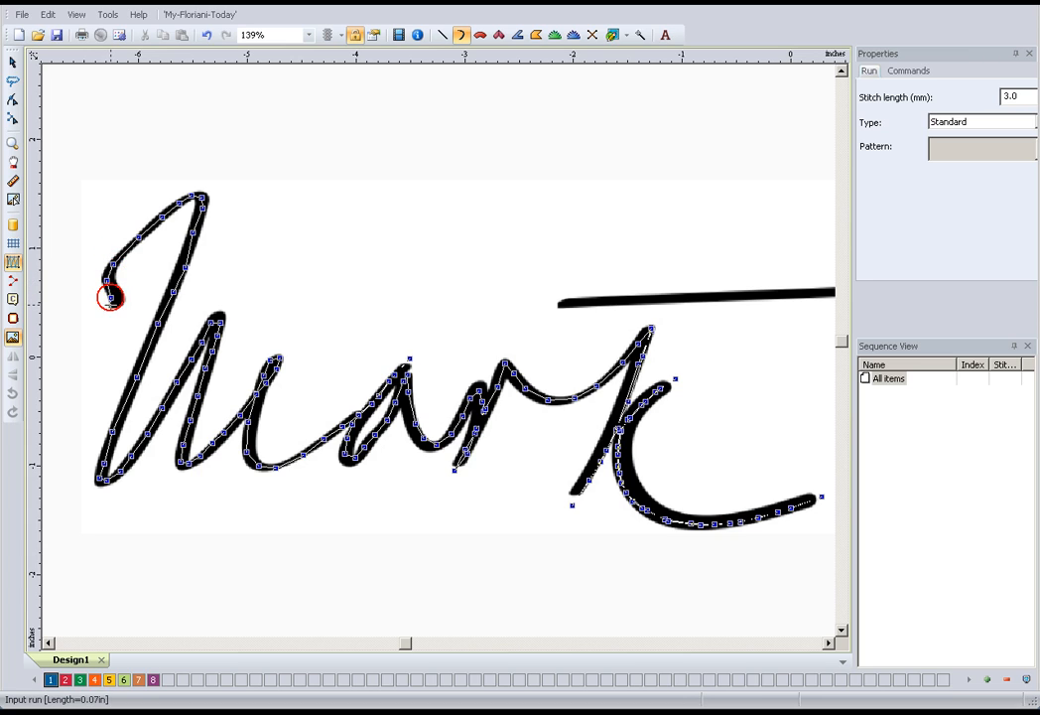
pyautogui.click(110, 310)
# - Retrace the run from the end of the M's opening hook back up to the top of the letter
pyautogui.click(110, 296)
pyautogui.click(111, 266)
pyautogui.click(135, 239)
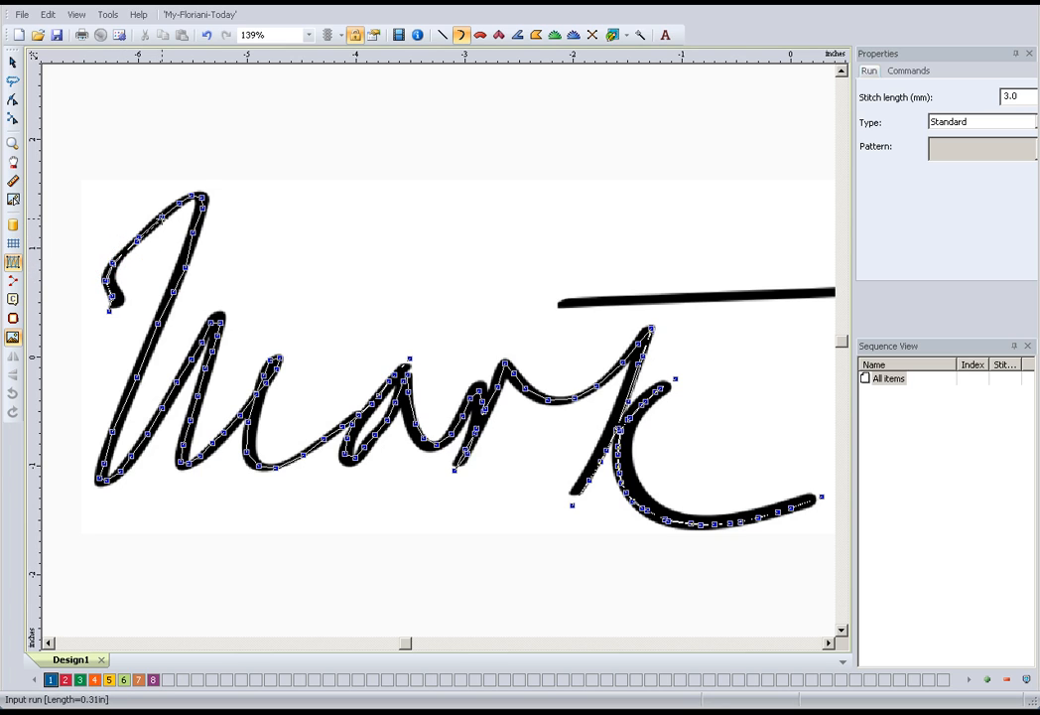
pyautogui.click(174, 203)
pyautogui.click(191, 196)
pyautogui.click(202, 198)
# - Retrace the M's tall first stroke from the top down to its foot
pyautogui.click(202, 210)
pyautogui.click(192, 227)
pyautogui.click(185, 260)
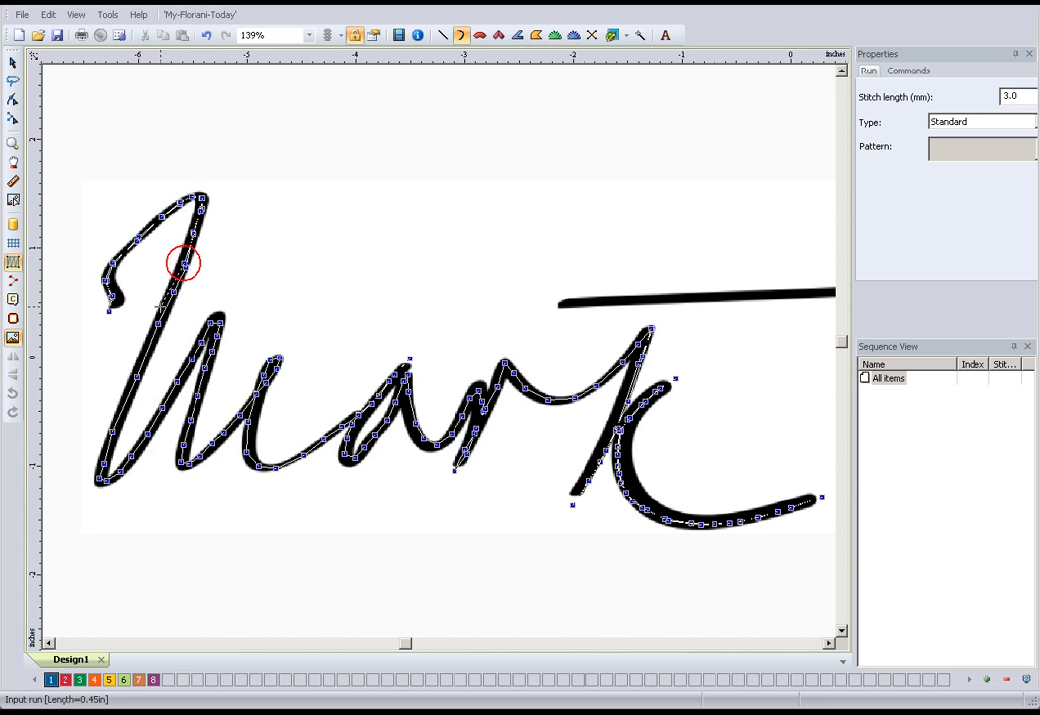
pyautogui.click(161, 311)
pyautogui.click(146, 348)
pyautogui.click(123, 408)
pyautogui.click(107, 442)
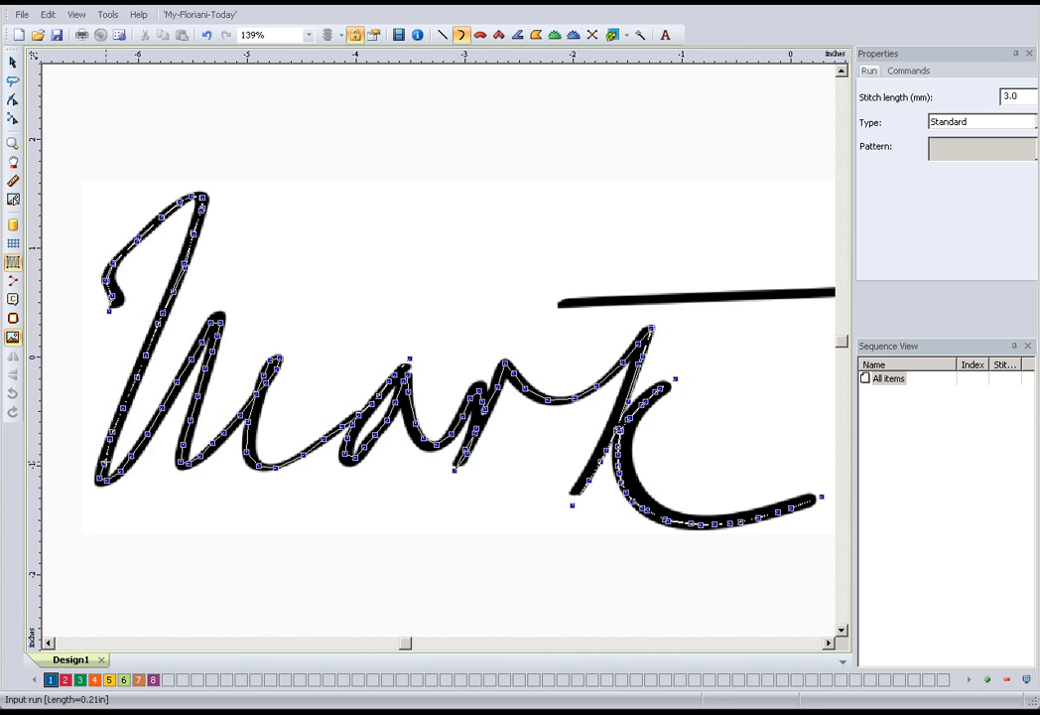
pyautogui.click(97, 462)
pyautogui.click(98, 473)
# - Retrace around the foot of the M's first stroke and up the long diagonal to the middle peak
pyautogui.click(104, 482)
pyautogui.click(117, 472)
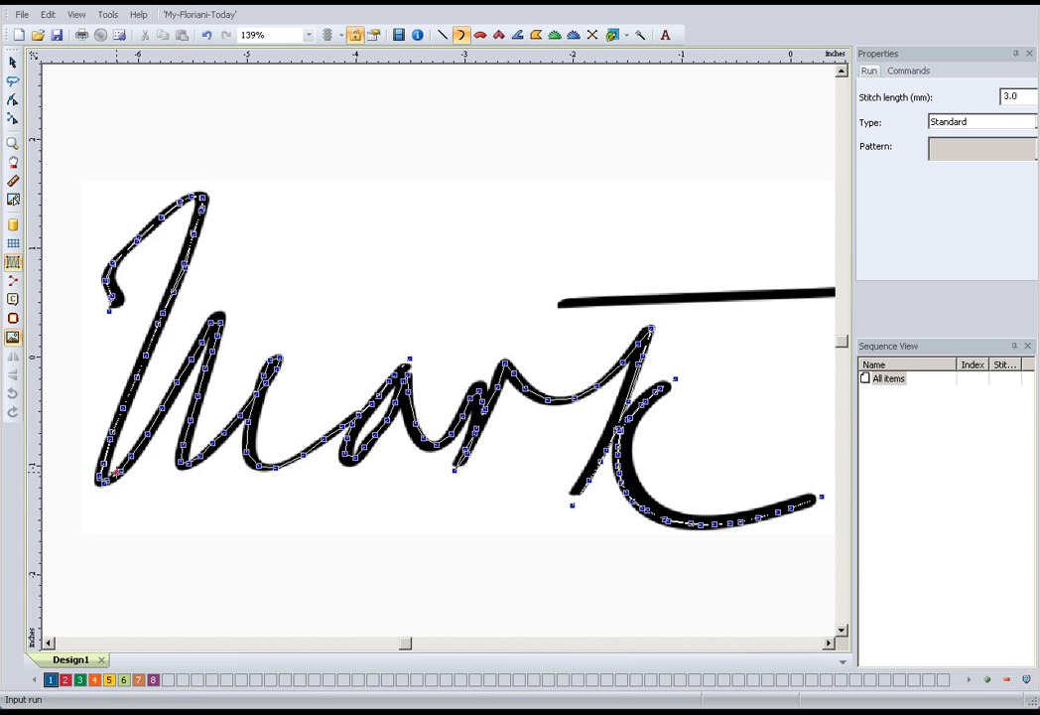
pyautogui.click(137, 449)
pyautogui.click(157, 417)
pyautogui.click(169, 389)
pyautogui.click(187, 365)
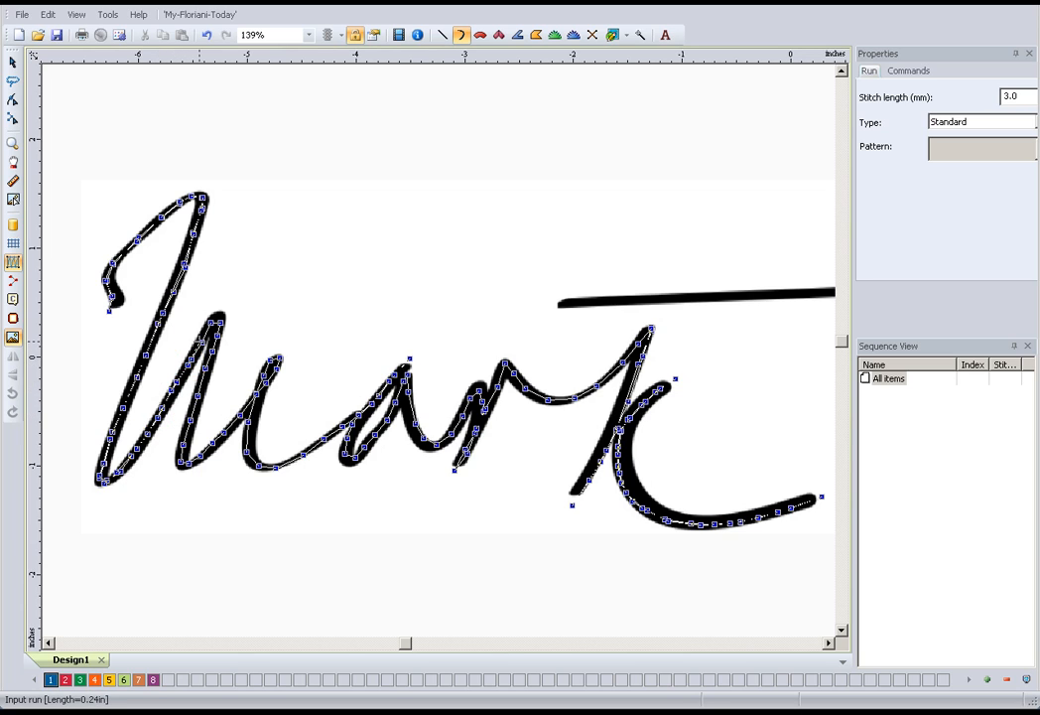
pyautogui.click(201, 338)
pyautogui.click(210, 324)
# - Retrace the M's second downstroke from the middle peak to its base
pyautogui.click(216, 324)
pyautogui.click(216, 344)
pyautogui.click(209, 364)
pyautogui.click(198, 394)
pyautogui.click(190, 422)
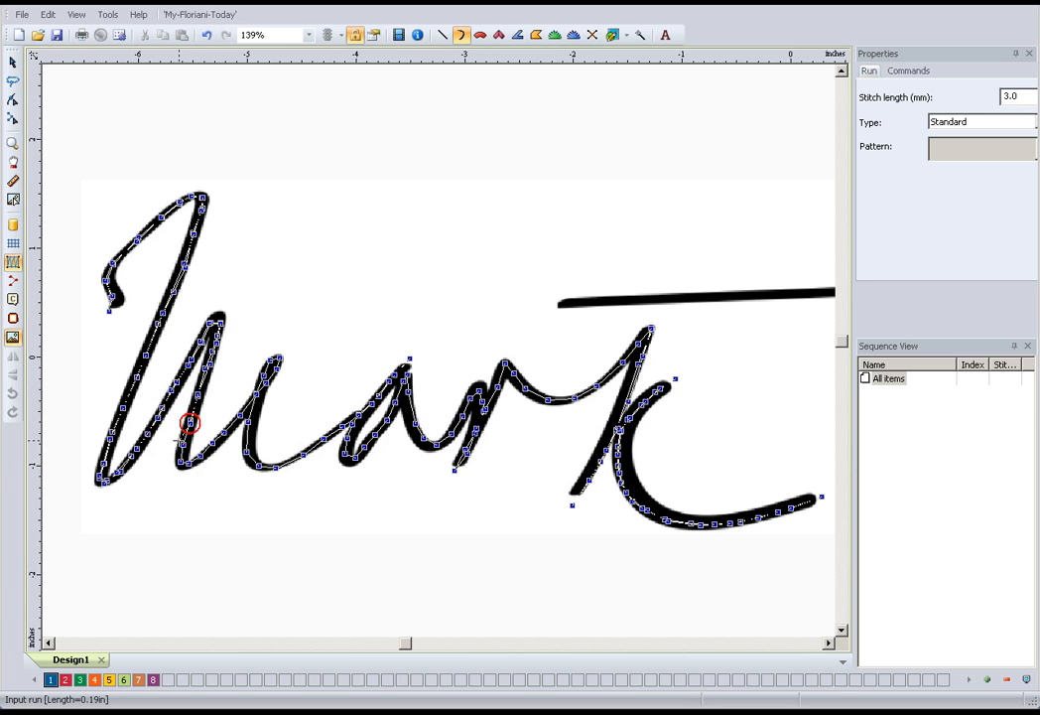
pyautogui.click(180, 459)
# - Retrace from the base of the M's second downstroke up to the letter's last peak
pyautogui.click(189, 464)
pyautogui.click(212, 447)
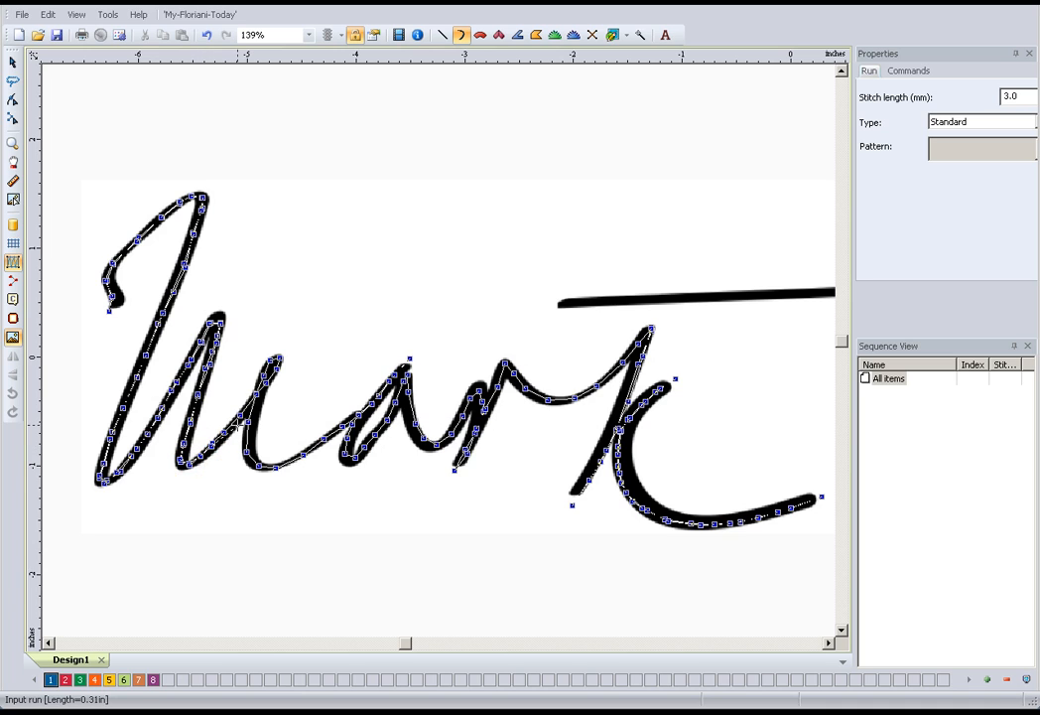
pyautogui.click(235, 418)
pyautogui.click(247, 402)
pyautogui.click(261, 386)
pyautogui.click(277, 369)
# - Retrace the M's final stroke from its peak down into the curve at the base
pyautogui.click(276, 359)
pyautogui.click(268, 364)
pyautogui.click(258, 379)
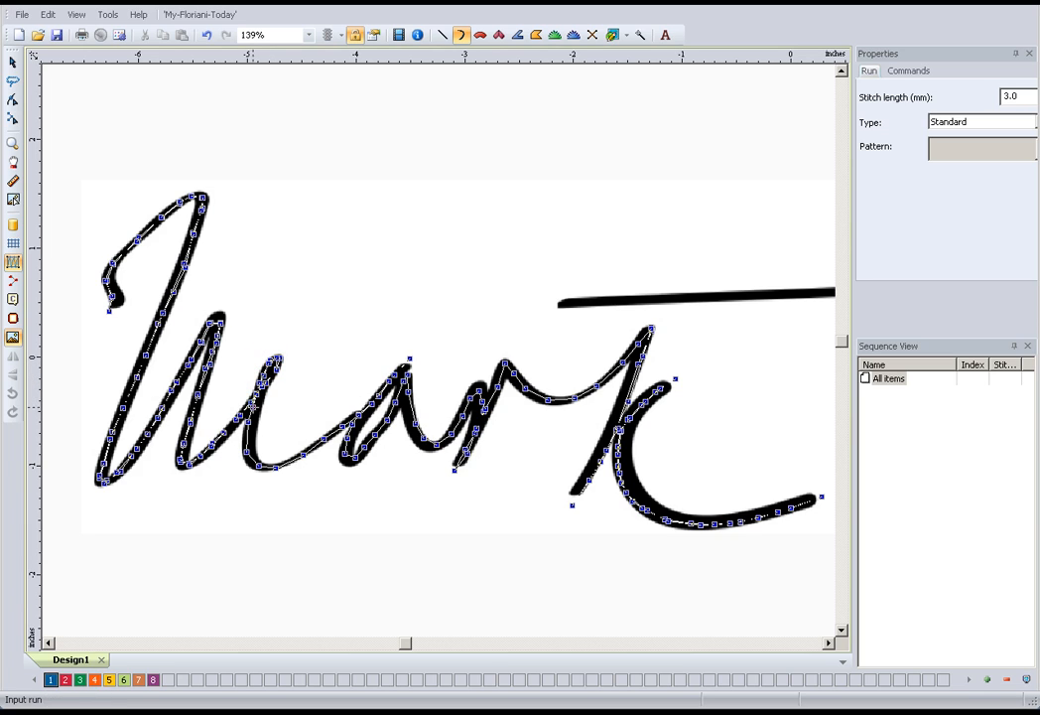
pyautogui.click(246, 422)
pyautogui.click(244, 452)
pyautogui.click(258, 465)
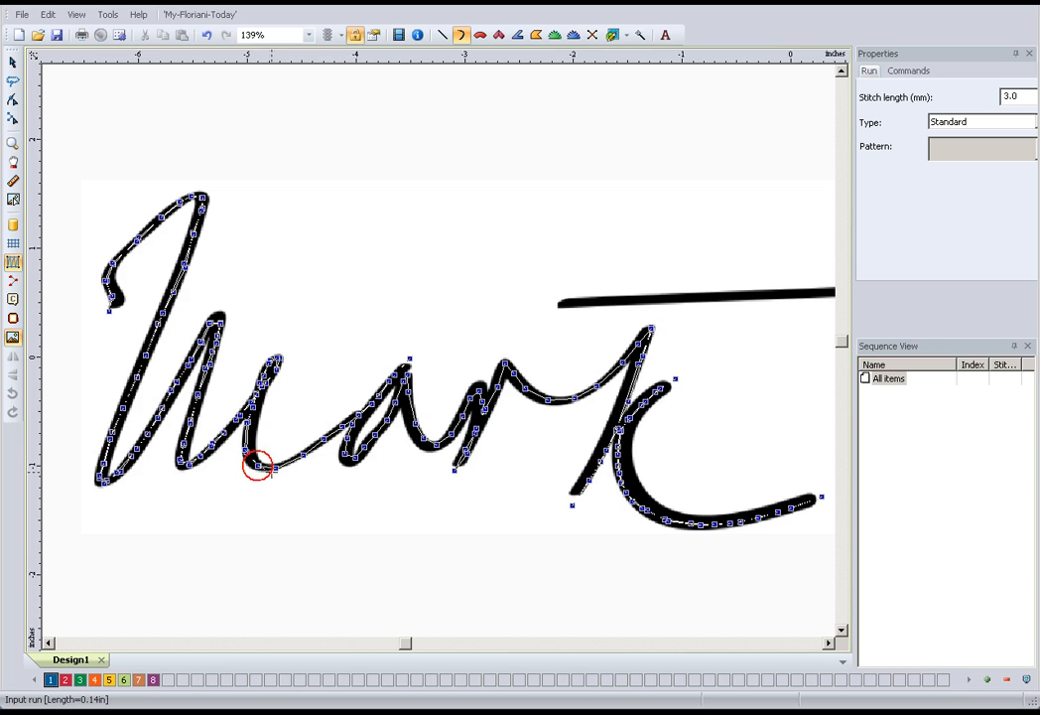
# - Retrace the connecting stroke from the base of the M up into the a of Mark
pyautogui.click(275, 465)
pyautogui.click(297, 451)
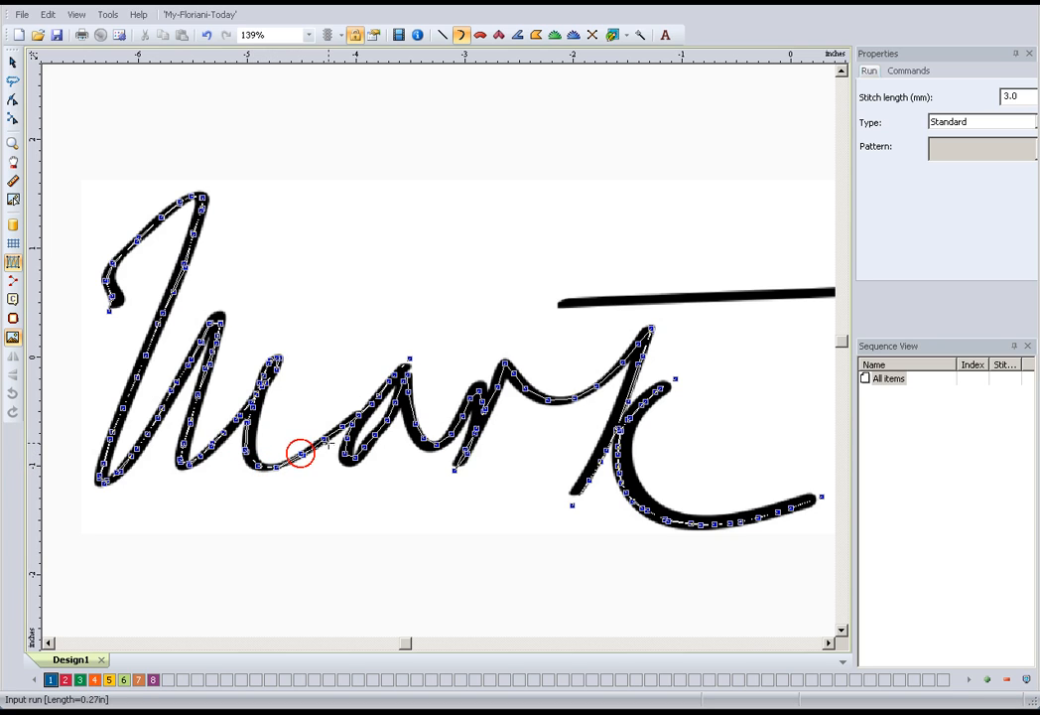
pyautogui.click(330, 430)
pyautogui.click(345, 424)
pyautogui.click(358, 414)
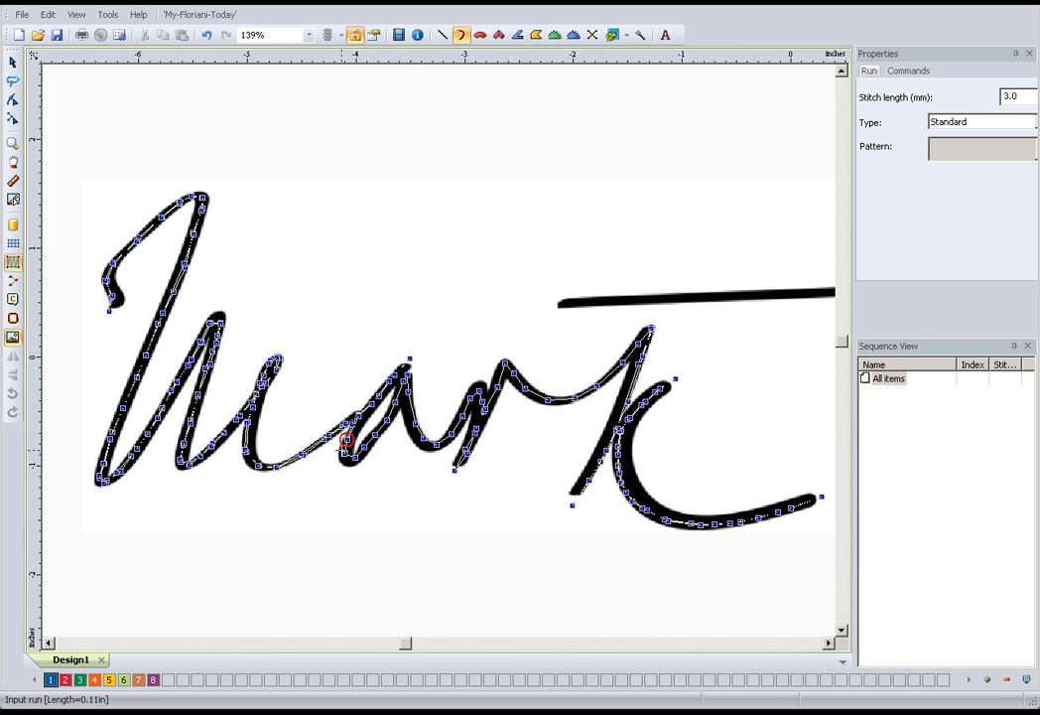
# - Retrace the a's bowl around its bottom and up to the top of the letter
pyautogui.click(345, 454)
pyautogui.click(354, 458)
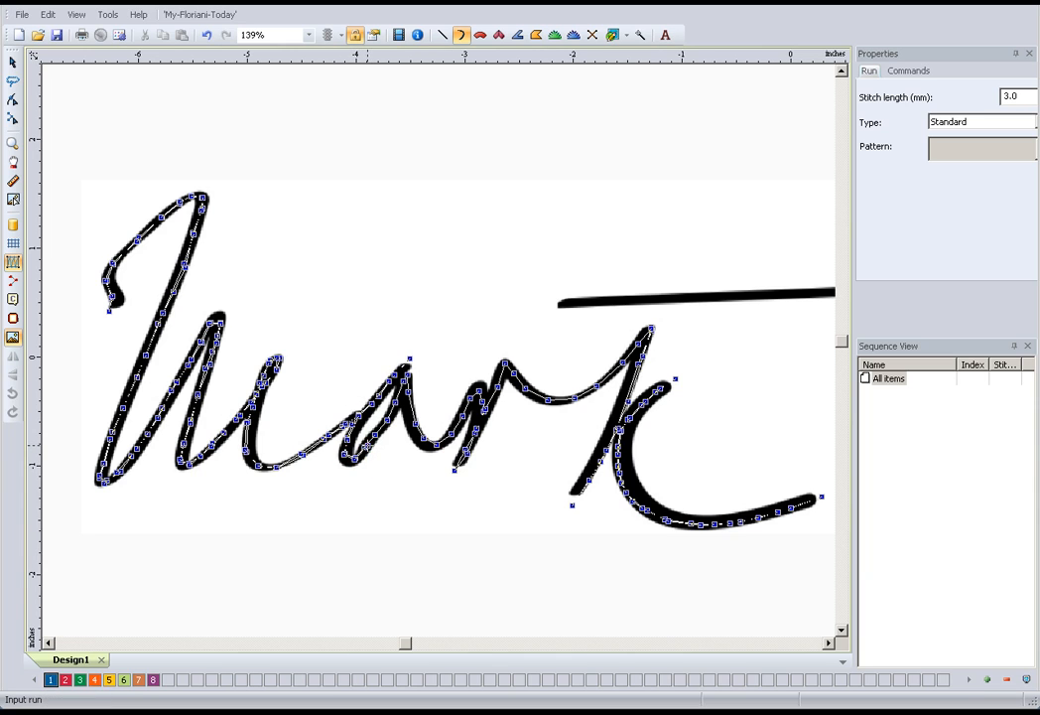
pyautogui.click(360, 433)
pyautogui.click(372, 424)
pyautogui.click(395, 401)
pyautogui.click(405, 373)
# - Retrace from the a's top down through the connecting curve and up to the r's first peak
pyautogui.click(409, 392)
pyautogui.click(407, 413)
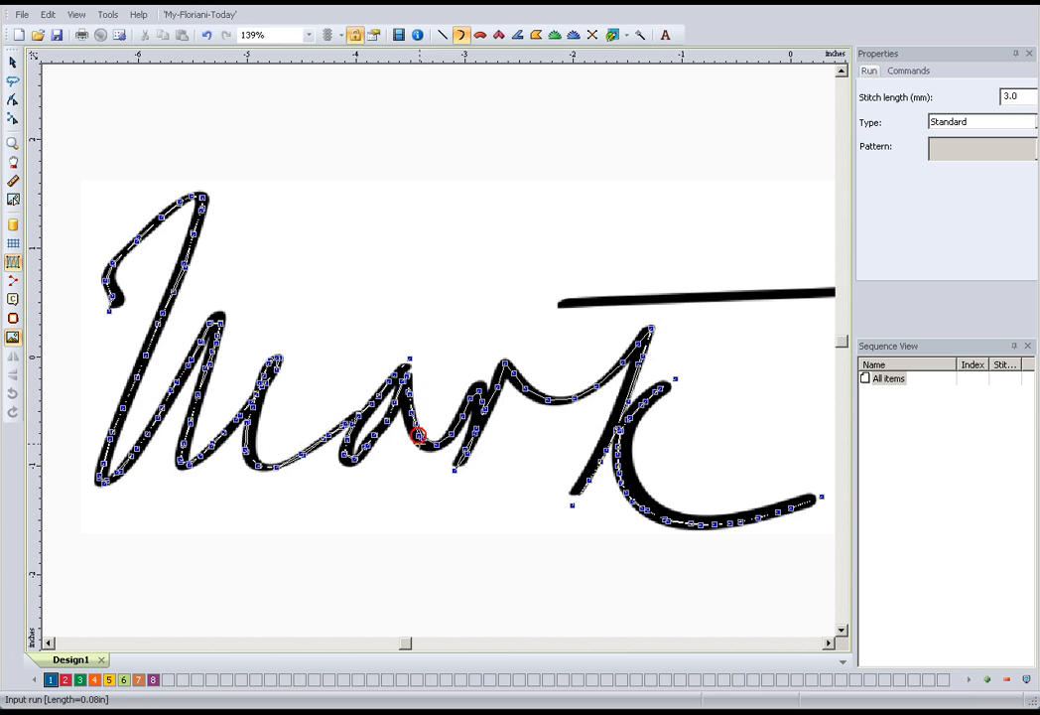
pyautogui.click(430, 439)
pyautogui.click(452, 427)
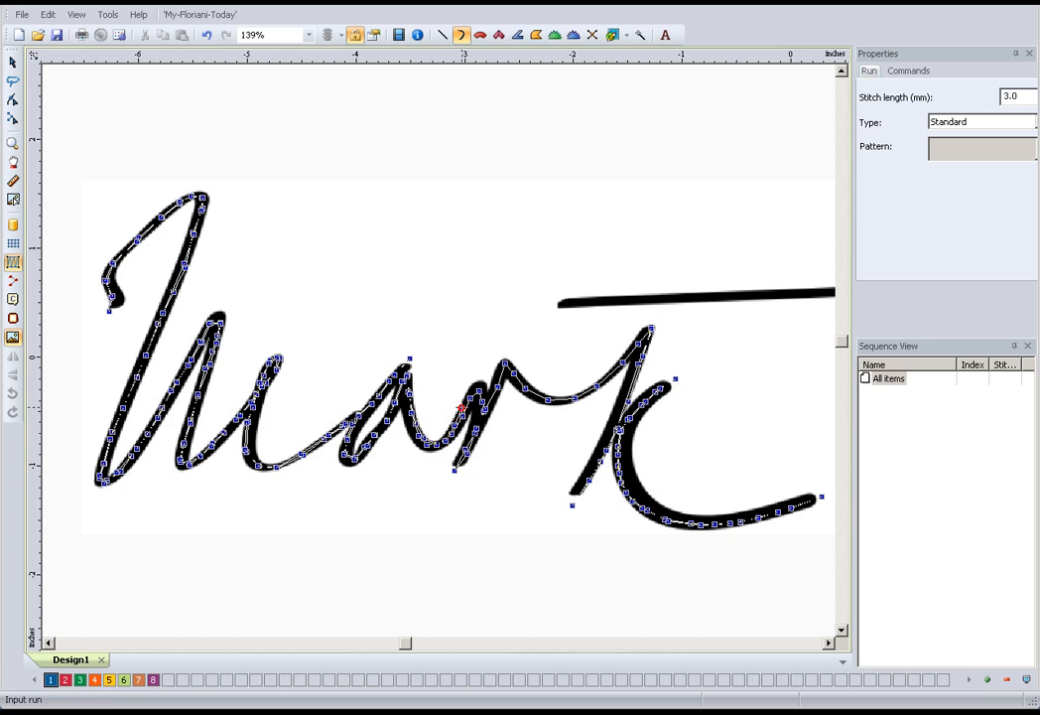
pyautogui.click(469, 394)
pyautogui.click(480, 389)
# - Retrace from the r's first peak over its higher second peak to the low point of the following curve
pyautogui.click(485, 411)
pyautogui.click(492, 387)
pyautogui.click(501, 364)
pyautogui.click(515, 378)
pyautogui.click(534, 395)
pyautogui.click(562, 399)
# - Retrace the rising curve from the r to the top of the k and end the run there
pyautogui.click(581, 393)
pyautogui.click(605, 375)
pyautogui.click(624, 356)
pyautogui.click(638, 341)
pyautogui.click(649, 328)
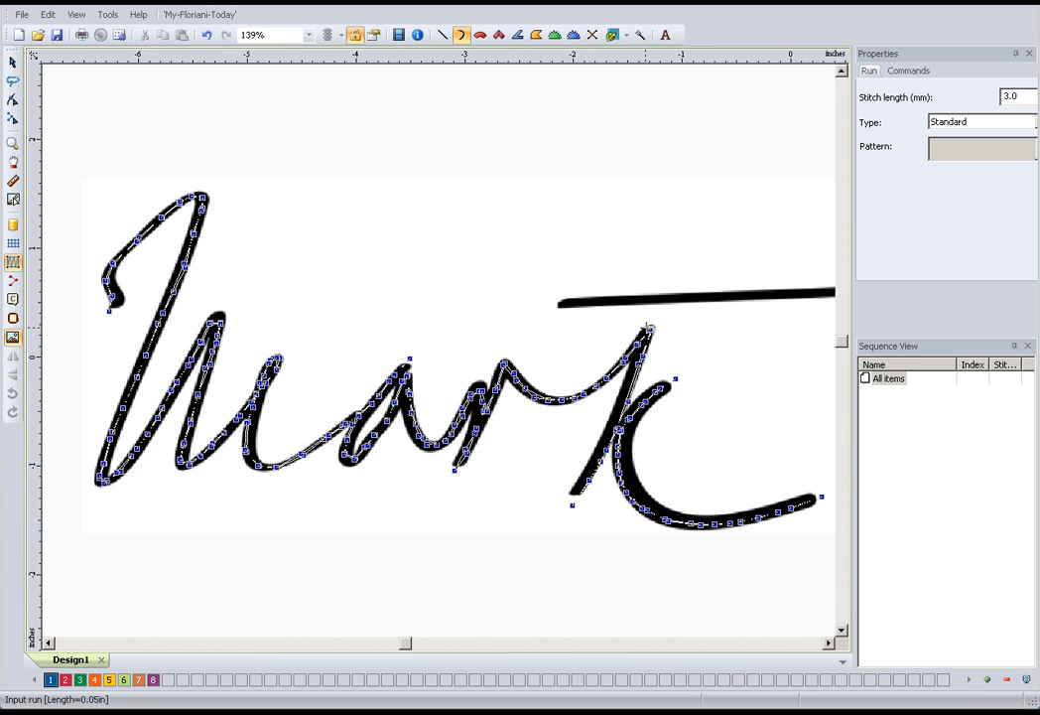
pyautogui.click(647, 328)
# - Lay a manual stitch from the top of the k to the right end of the T's long crossbar
pyautogui.click(444, 37)
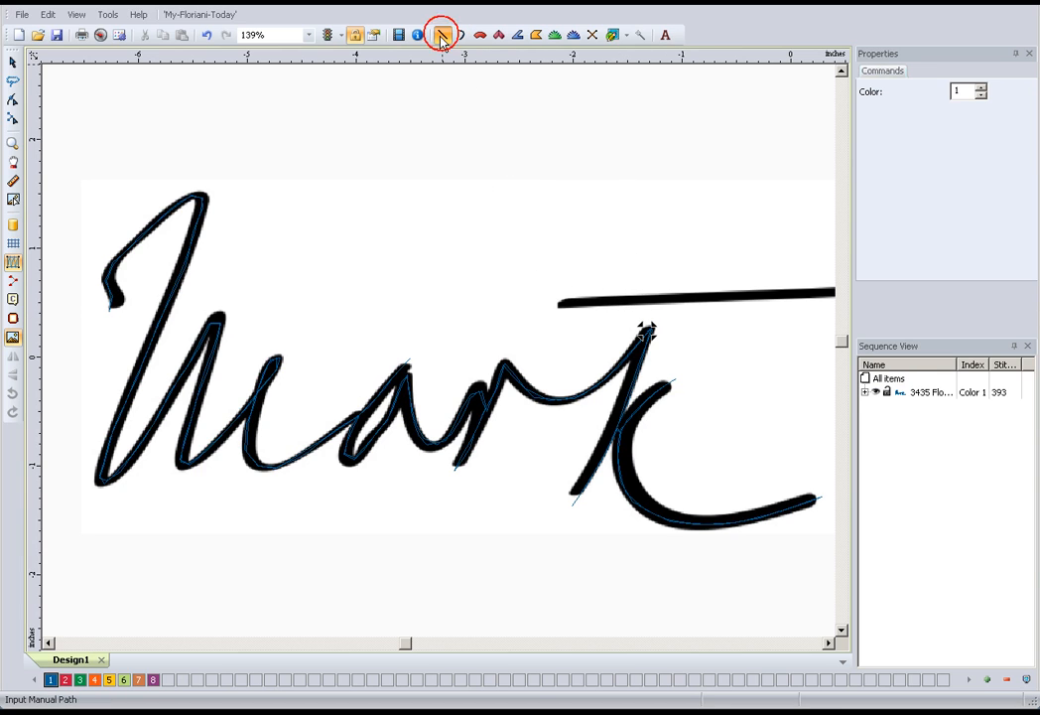
pyautogui.click(829, 642)
pyautogui.click(829, 643)
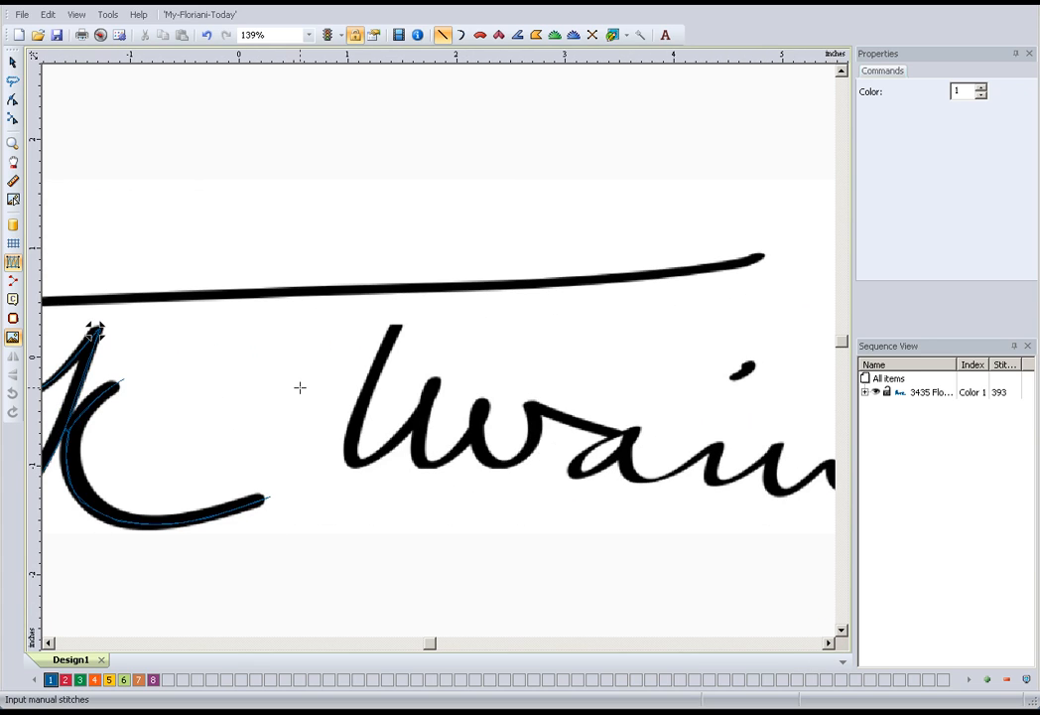
pyautogui.scroll(-1, 300, 387)
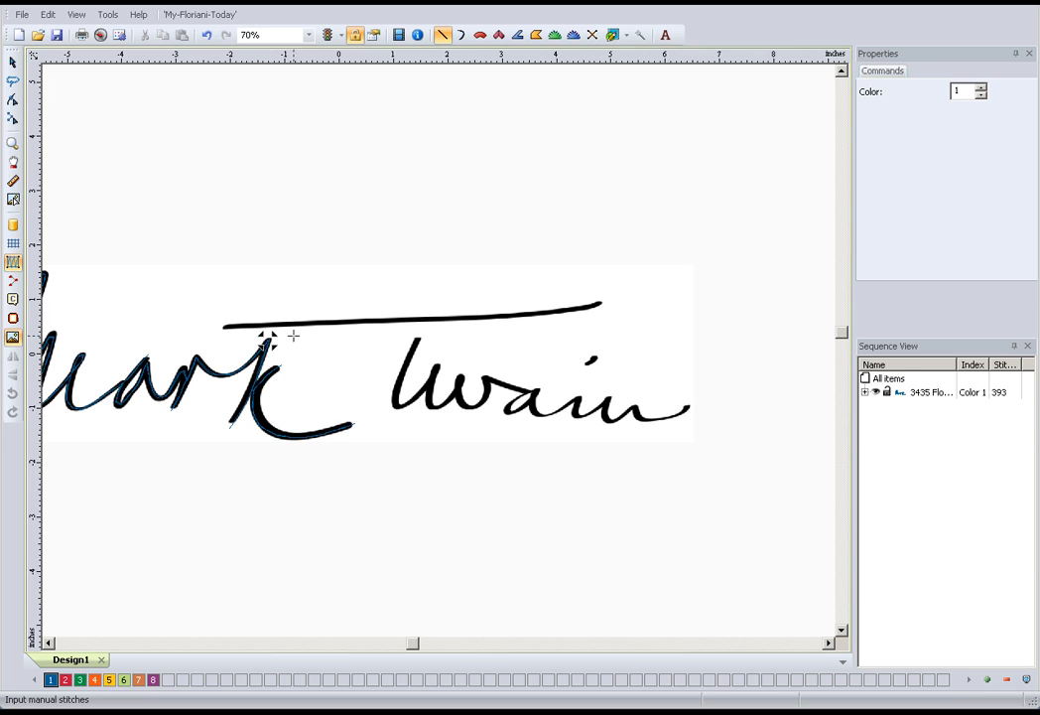
pyautogui.click(598, 303)
# - Start a new run at the right end of the T's crossbar and trace its upturned tip
pyautogui.click(461, 35)
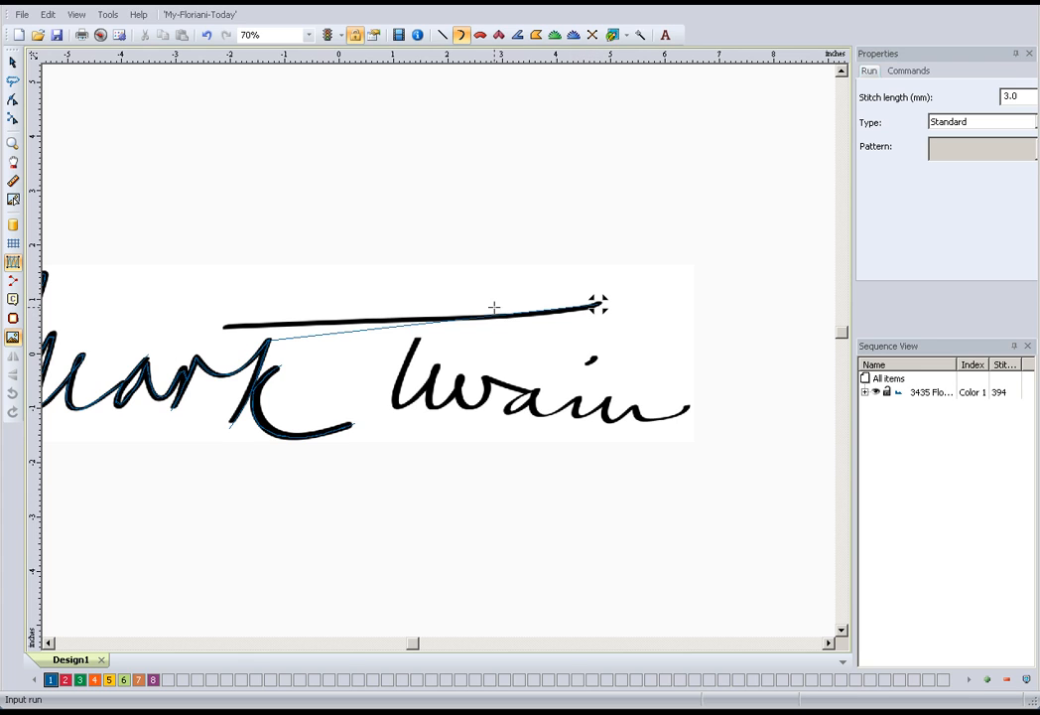
pyautogui.press('z')
pyautogui.moveTo(191, 274); pyautogui.dragTo(620, 358)
pyautogui.click(459, 35)
pyautogui.scroll(1, 780, 329)
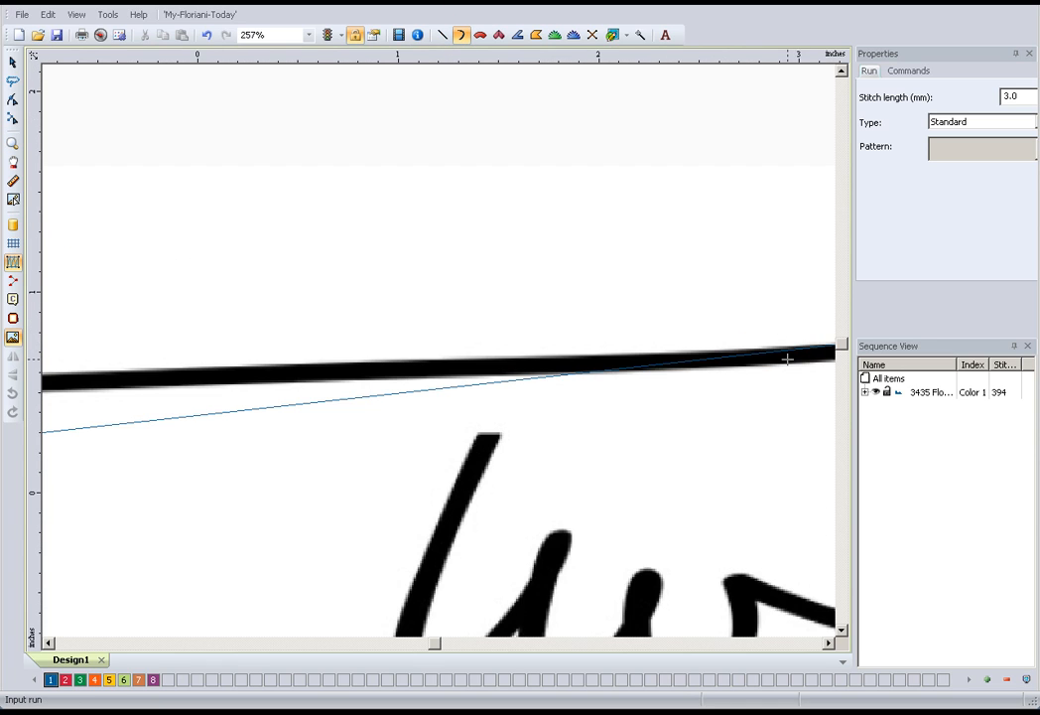
pyautogui.scroll(-1, 787, 359)
pyautogui.click(797, 330)
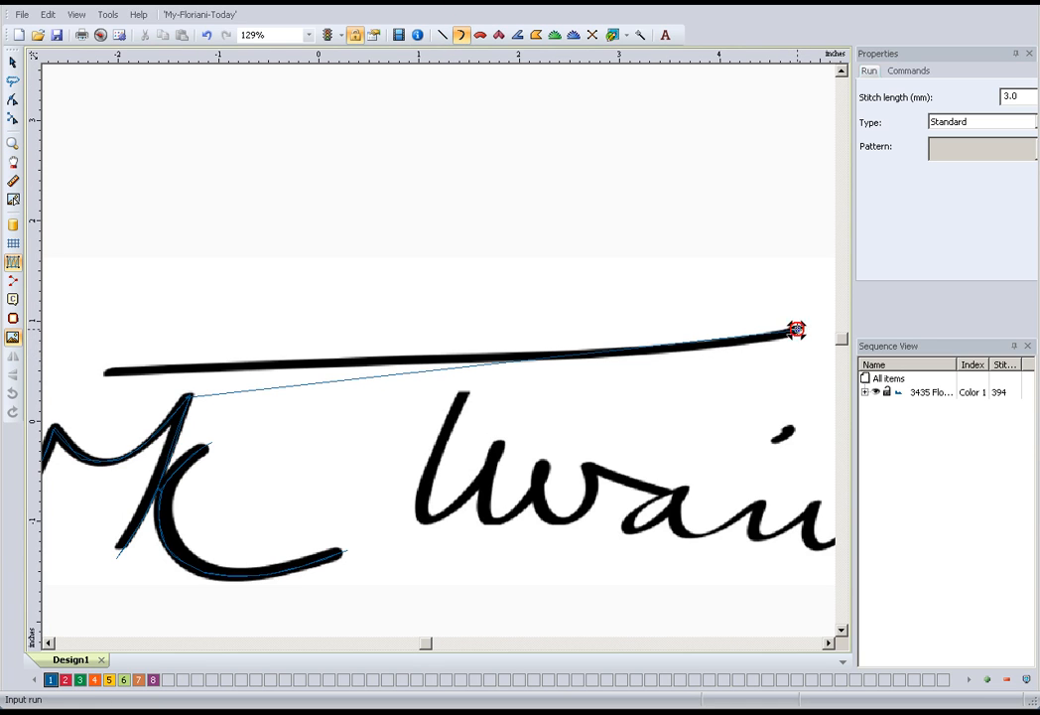
pyautogui.click(790, 333)
pyautogui.click(768, 338)
pyautogui.click(769, 335)
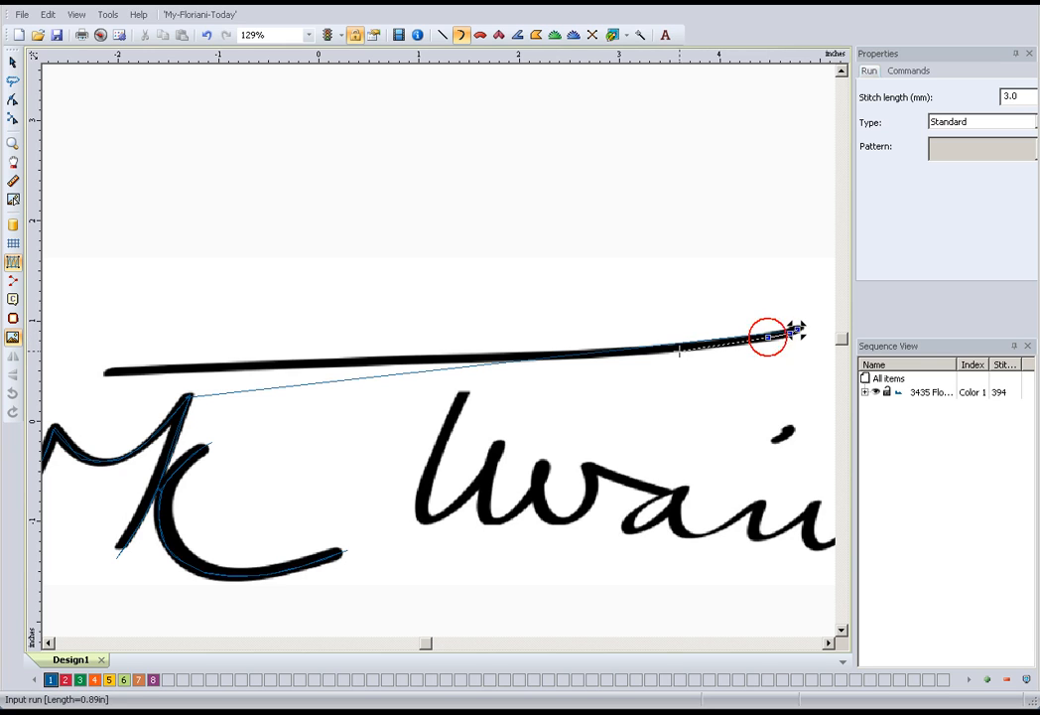
# - Trace the rest of the T's crossbar leftward to just past its left end
pyautogui.click(675, 348)
pyautogui.click(581, 351)
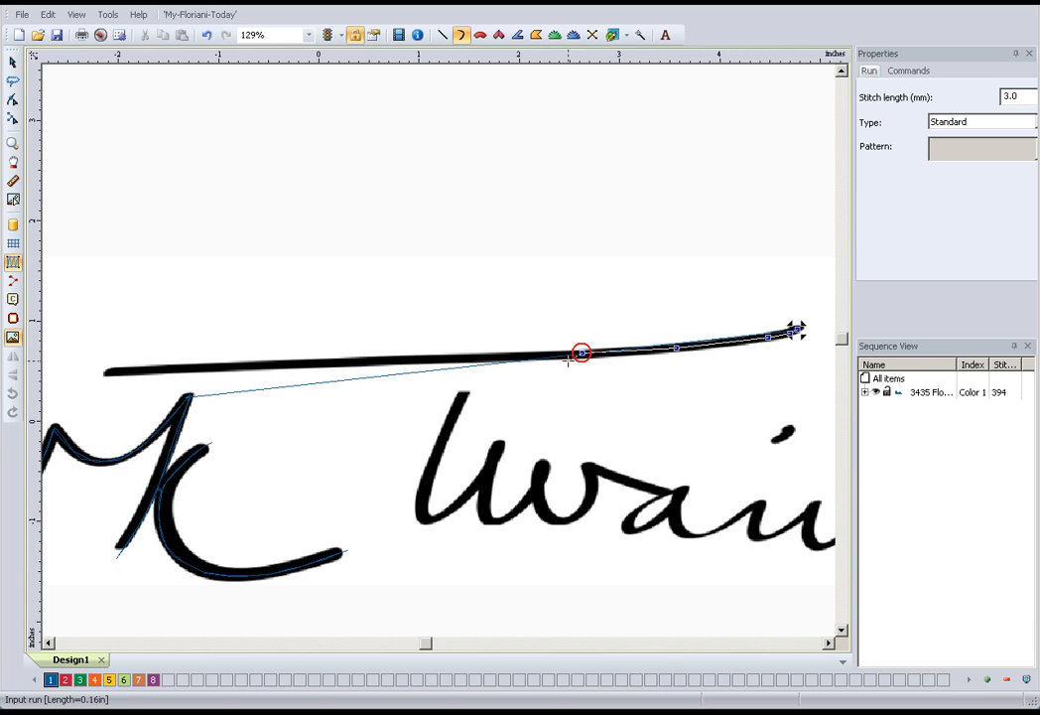
pyautogui.click(468, 355)
pyautogui.click(348, 360)
pyautogui.click(247, 365)
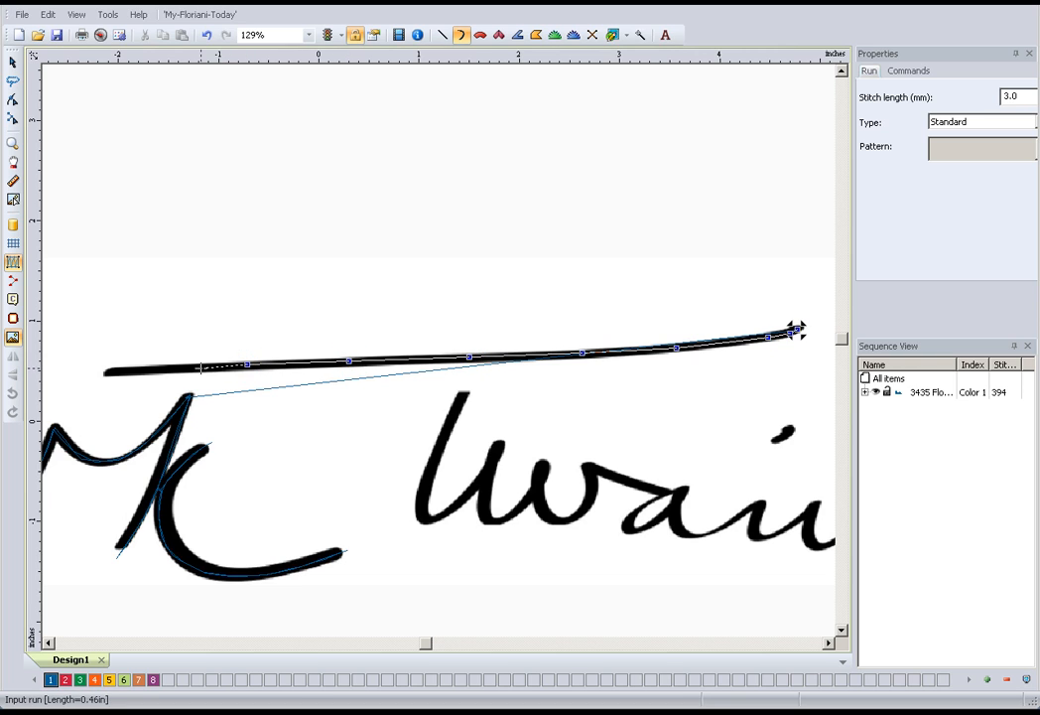
pyautogui.click(151, 370)
pyautogui.click(91, 372)
# - Retrace the crossbar to just past its right tip, then end the run back inside the stroke
pyautogui.click(285, 365)
pyautogui.click(381, 360)
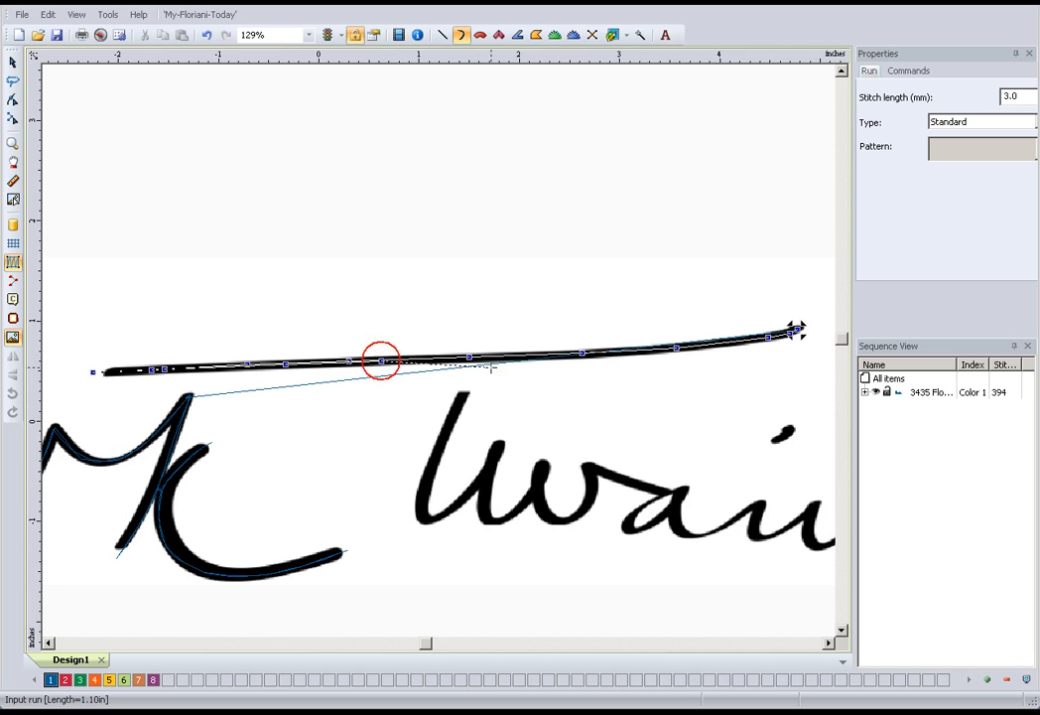
pyautogui.click(508, 355)
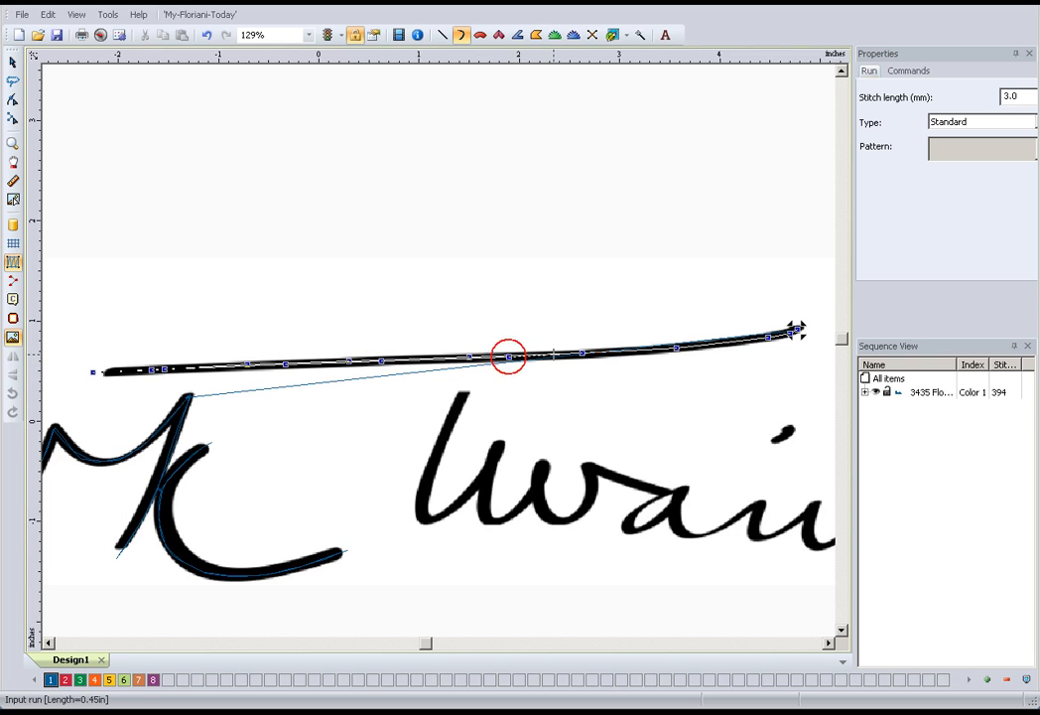
pyautogui.click(620, 352)
pyautogui.click(708, 344)
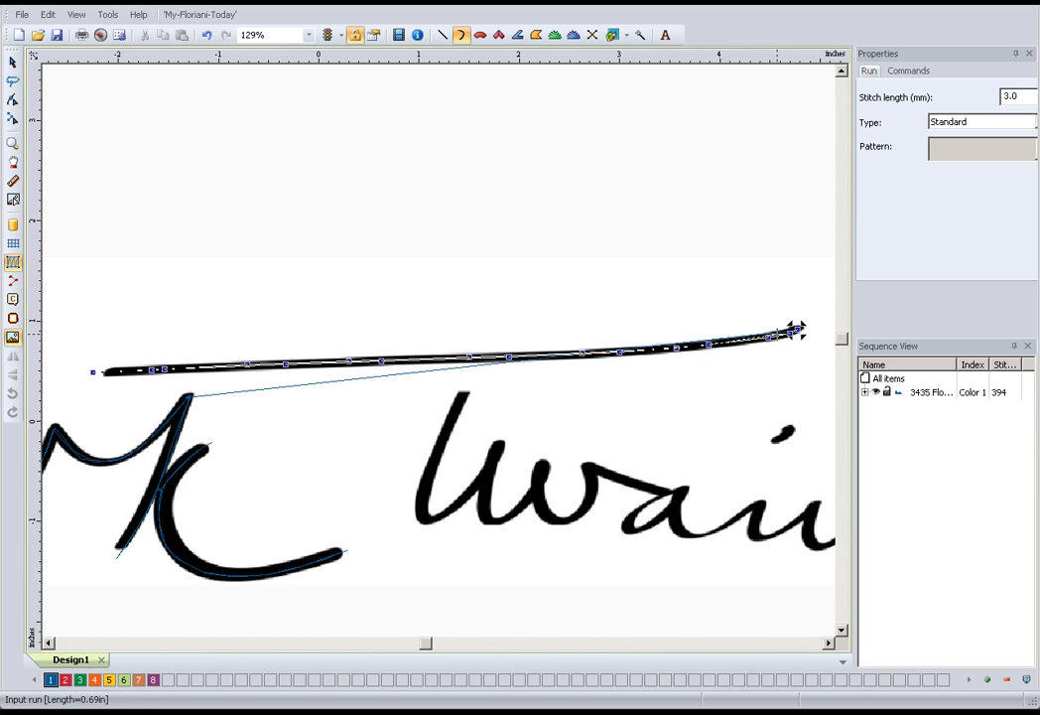
pyautogui.click(797, 330)
pyautogui.click(805, 321)
pyautogui.click(792, 331)
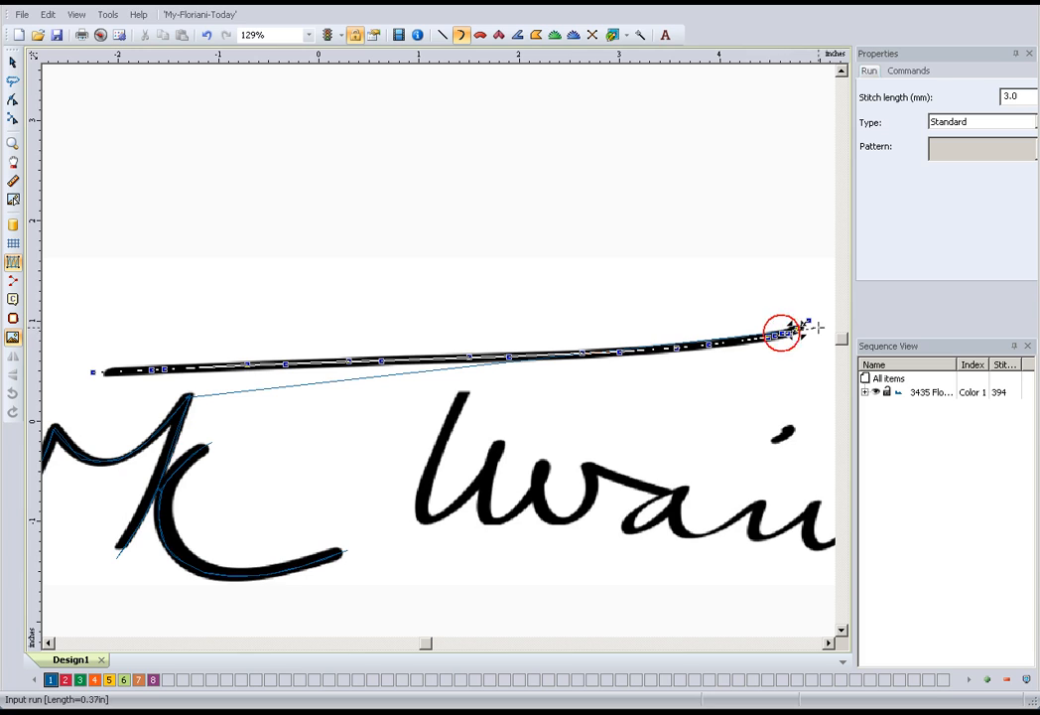
# - Lay a manual stitch from the crossbar's right end to the first peak of the w in Twain
pyautogui.click(444, 37)
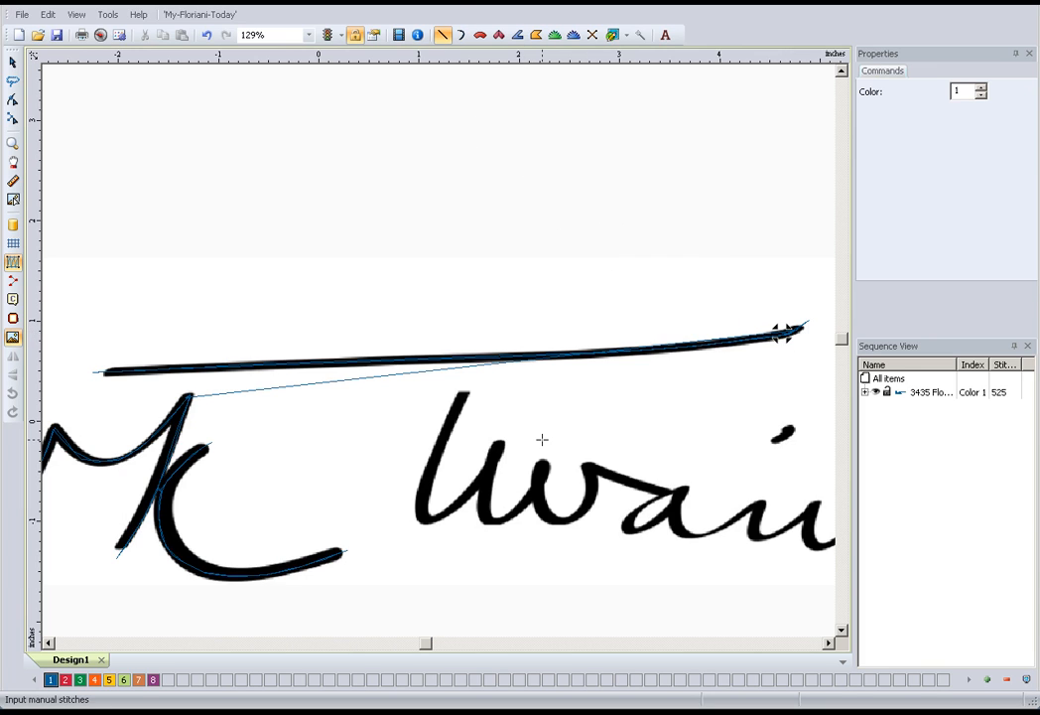
pyautogui.click(829, 642)
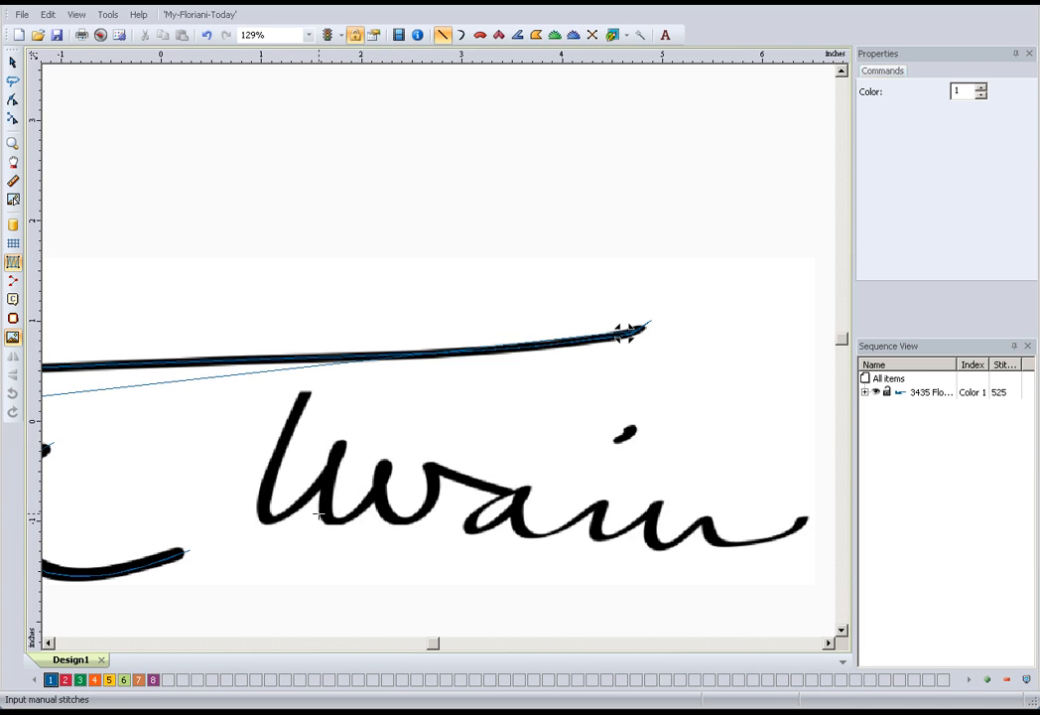
pyautogui.click(341, 446)
# - Start a run at the w's first peak and trace down to the base of the T's stem
pyautogui.click(461, 34)
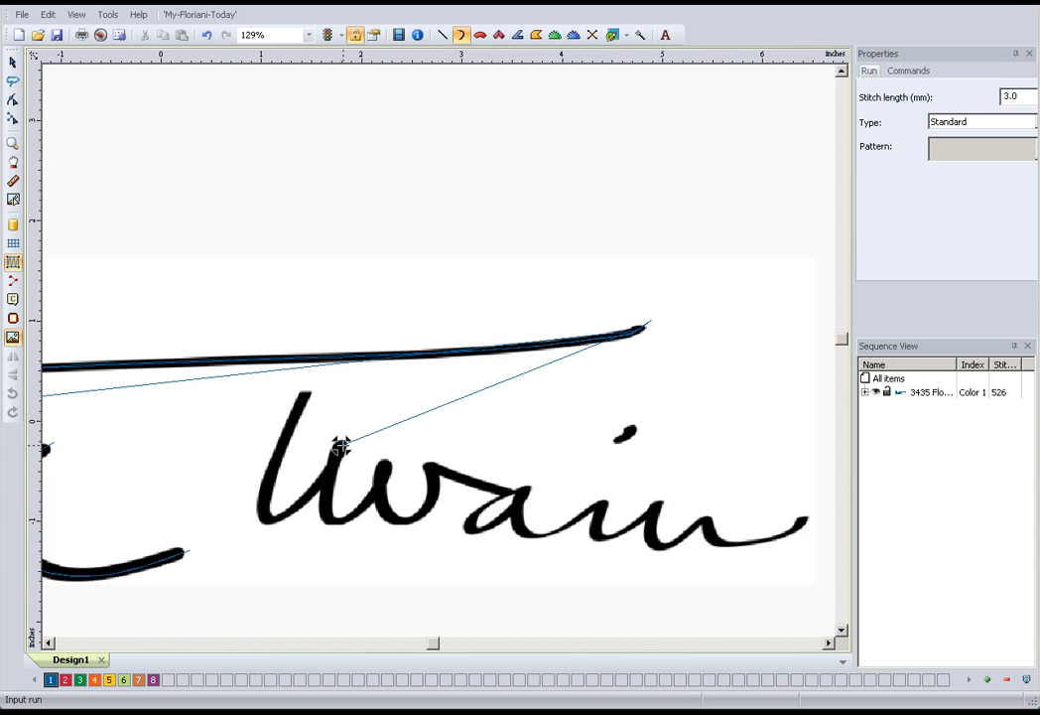
pyautogui.click(340, 445)
pyautogui.click(333, 463)
pyautogui.click(320, 481)
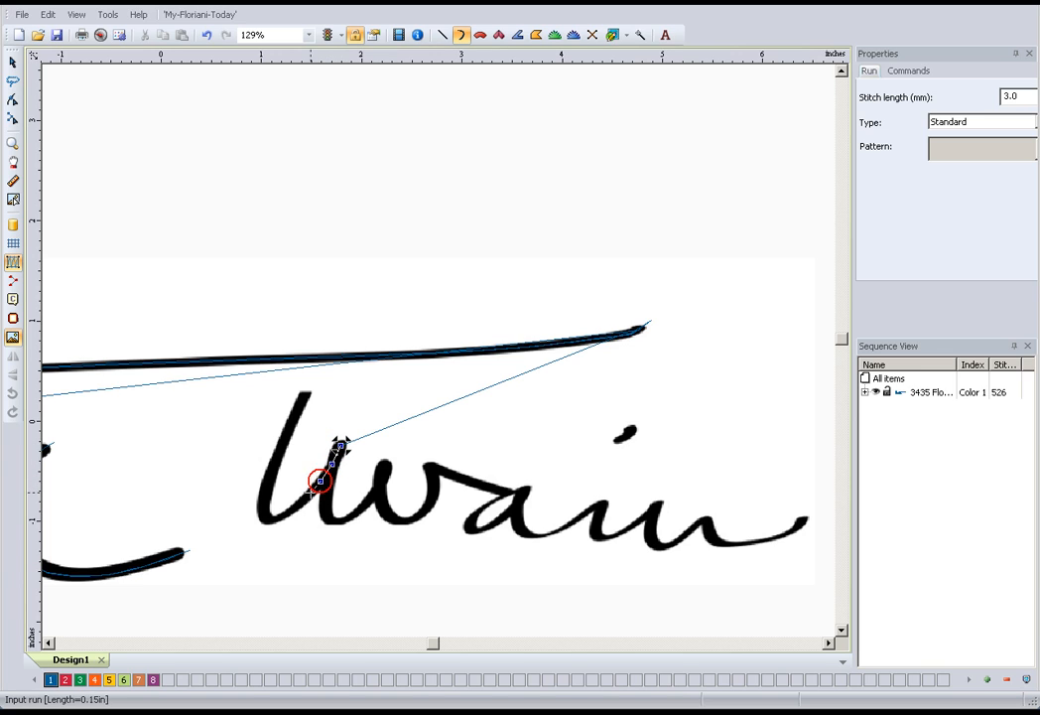
pyautogui.click(299, 501)
pyautogui.click(266, 520)
# - Trace the T's stem from its base up to just past its top
pyautogui.click(262, 503)
pyautogui.click(271, 474)
pyautogui.click(284, 440)
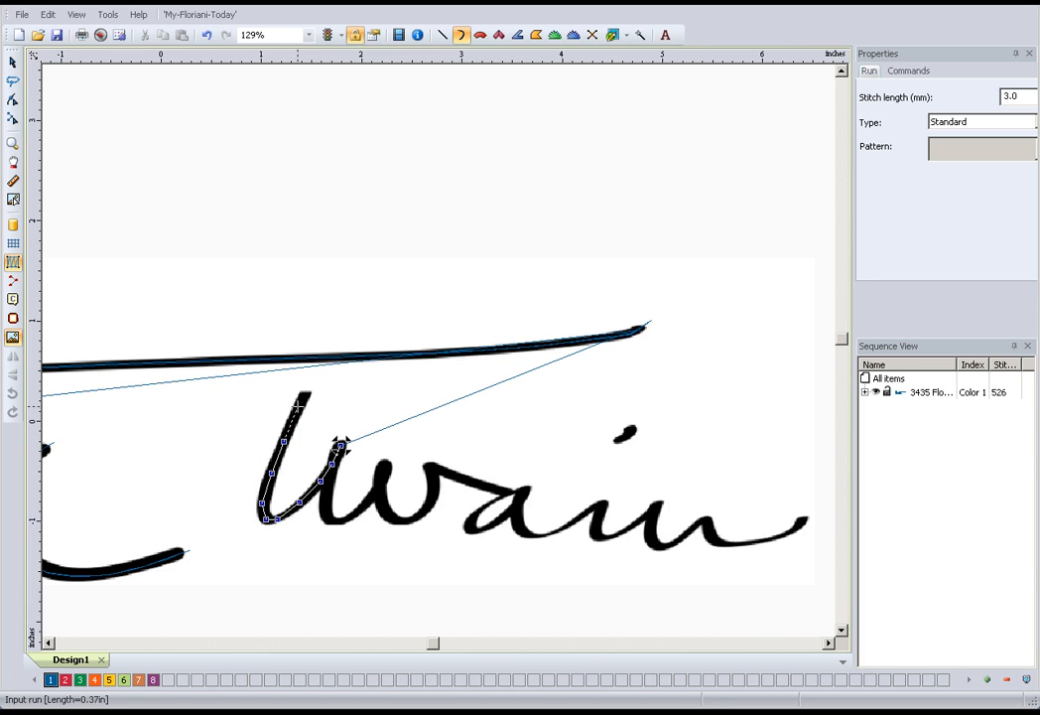
pyautogui.click(309, 386)
# - Retrace the T's stem down around its base and back up to the w's first peak
pyautogui.click(292, 425)
pyautogui.click(272, 465)
pyautogui.click(258, 490)
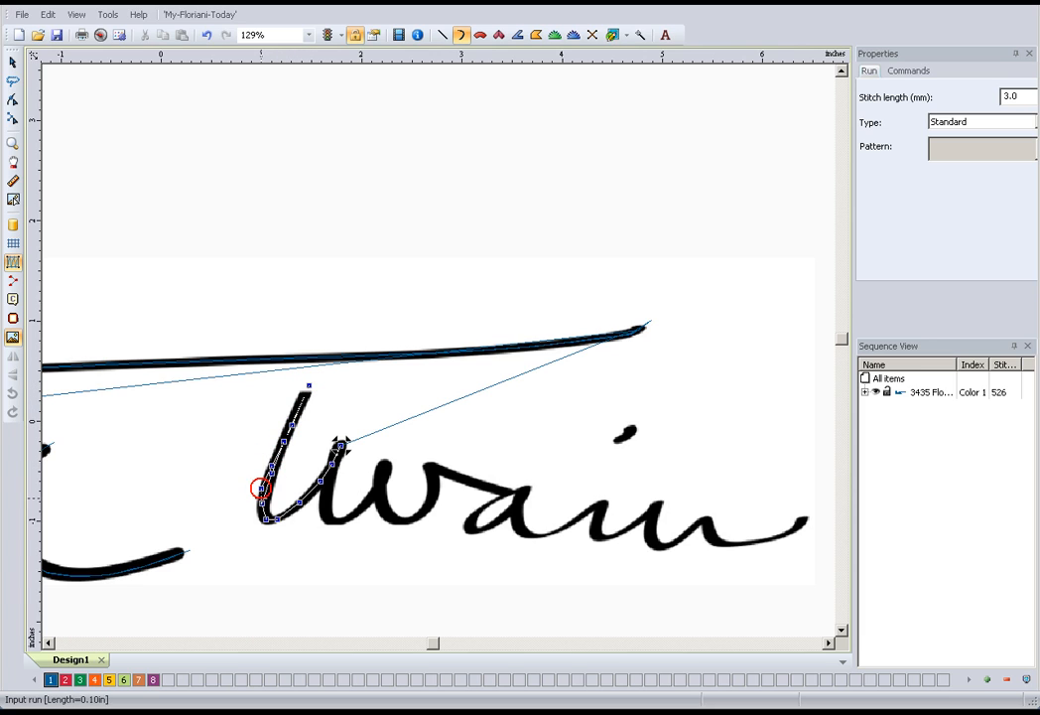
pyautogui.click(261, 511)
pyautogui.click(270, 518)
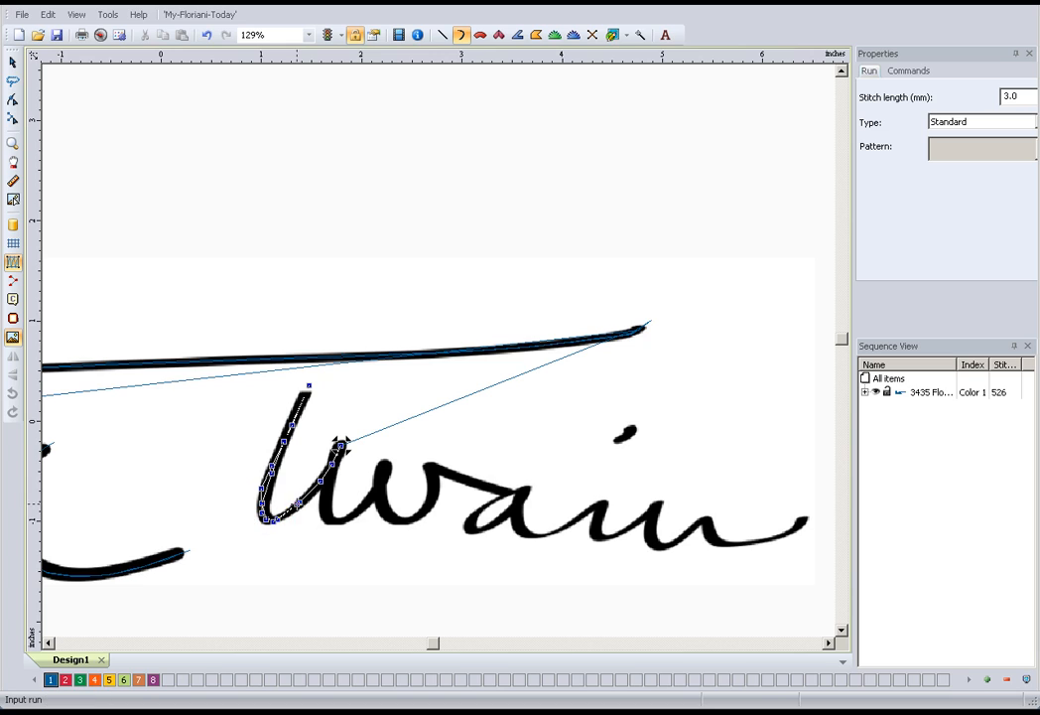
pyautogui.click(323, 478)
pyautogui.click(339, 445)
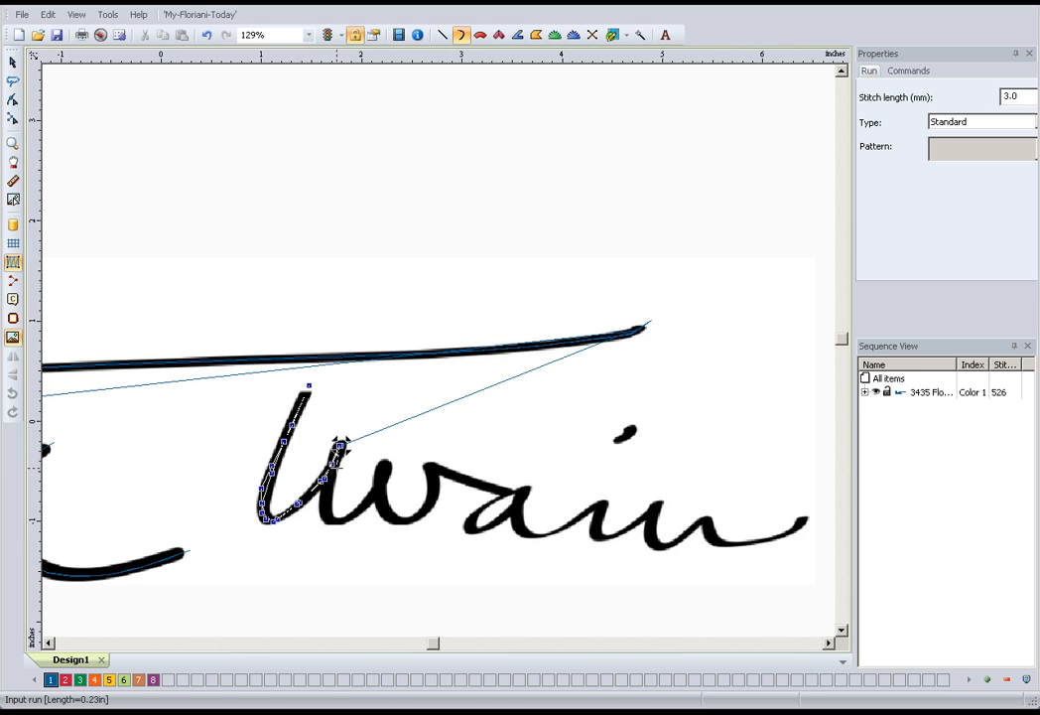
# - Continue the run from the w's first peak down around its first curve and up to its middle peak
pyautogui.click(325, 479)
pyautogui.click(325, 496)
pyautogui.click(328, 518)
pyautogui.click(341, 521)
pyautogui.click(355, 513)
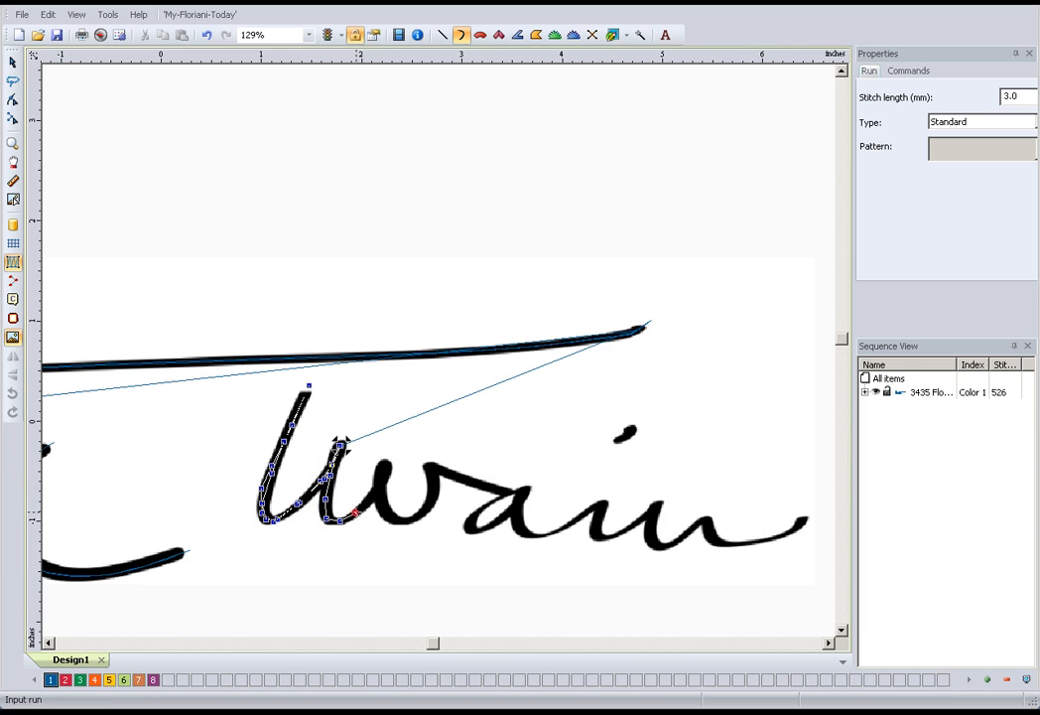
pyautogui.click(369, 501)
pyautogui.click(379, 490)
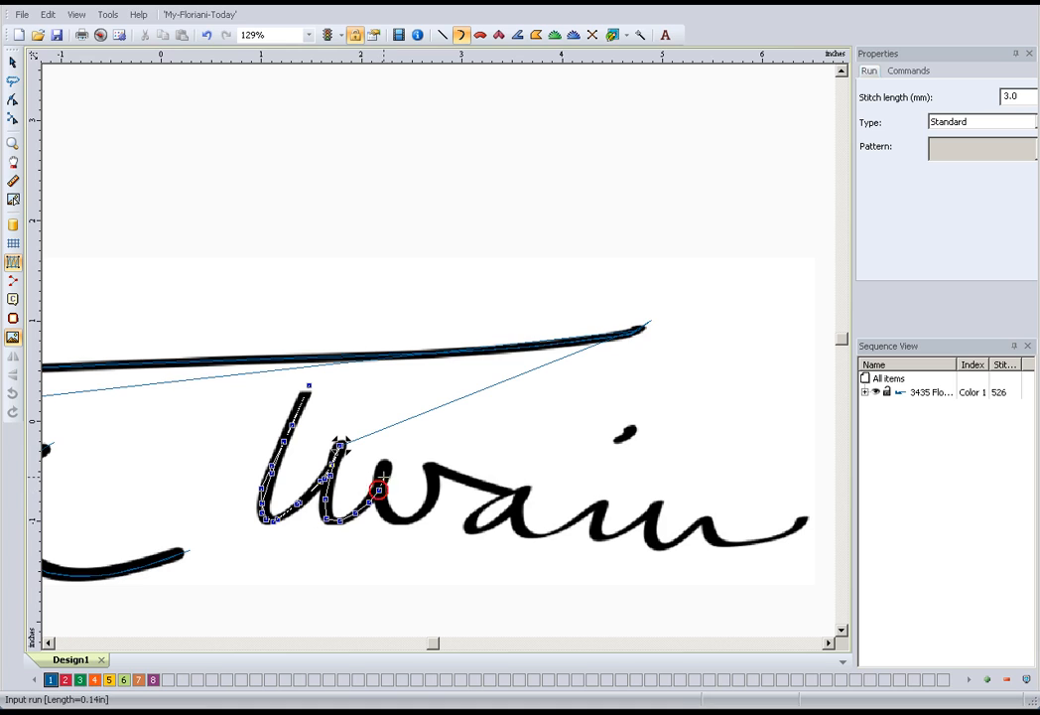
pyautogui.click(389, 472)
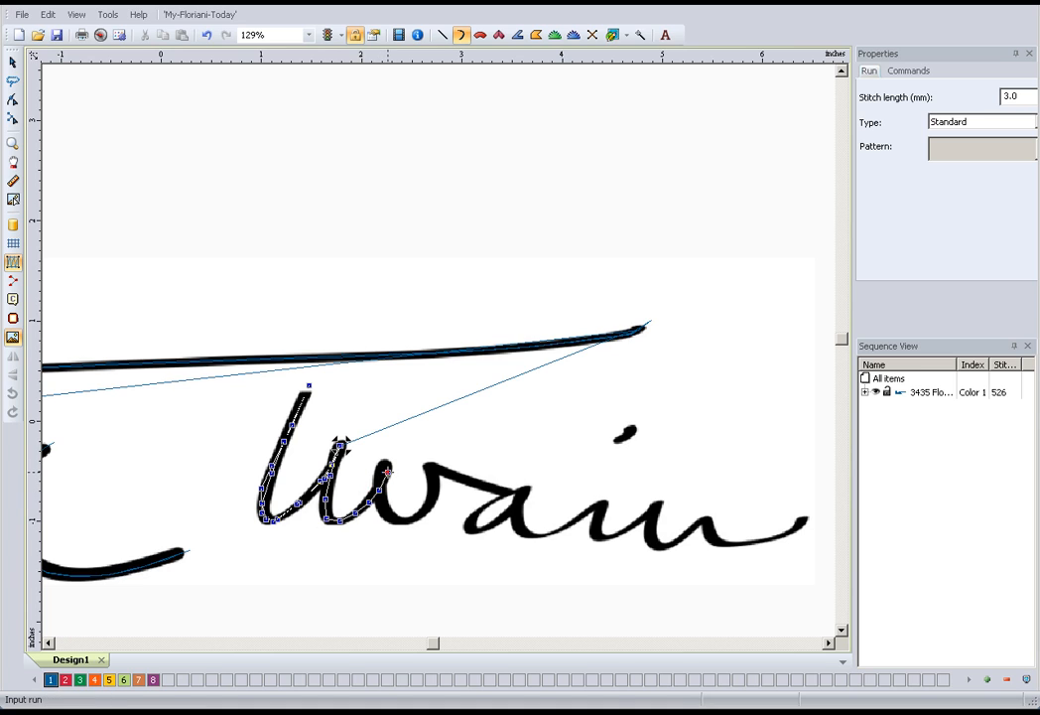
pyautogui.click(385, 464)
# - Trace the w's second curve from the middle peak around its base and up to its last tip
pyautogui.click(377, 474)
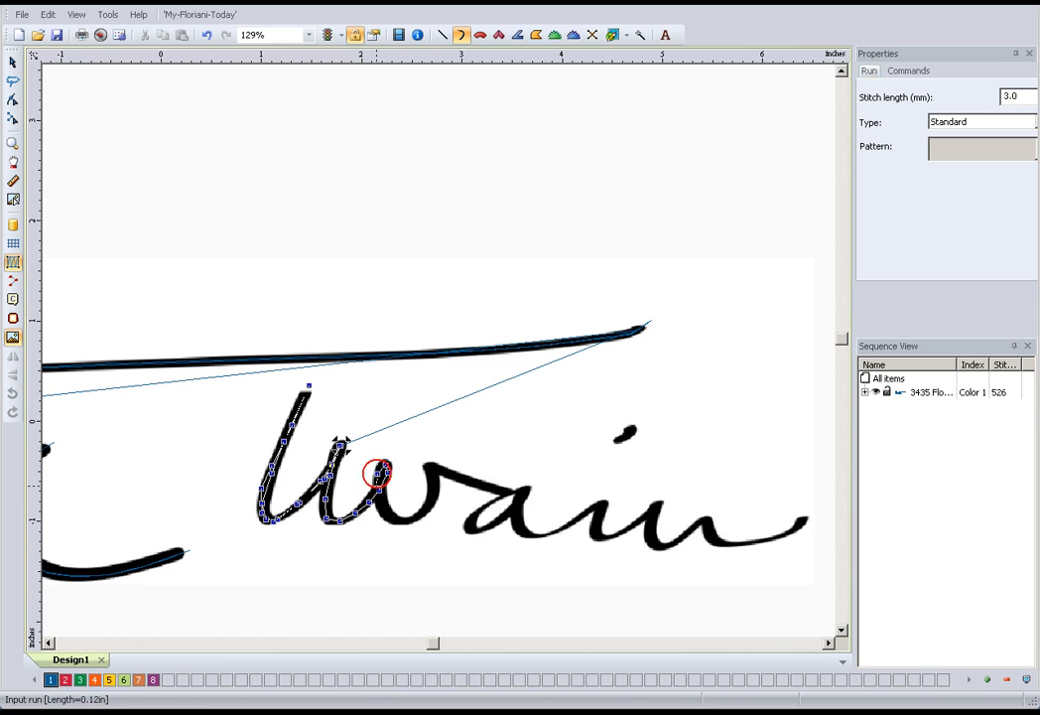
pyautogui.click(379, 495)
pyautogui.click(387, 512)
pyautogui.click(396, 518)
pyautogui.click(413, 517)
pyautogui.click(429, 507)
pyautogui.click(434, 495)
pyautogui.click(434, 480)
pyautogui.click(427, 462)
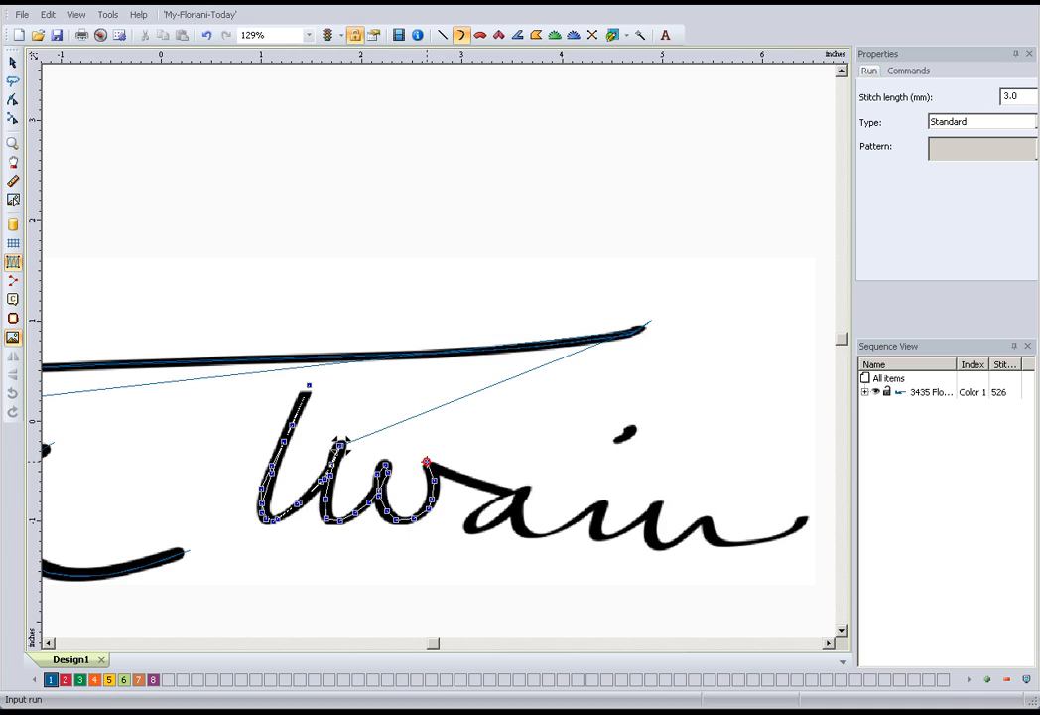
# - Trace the connecting stroke from the w into the a, around the a's bowl and back to its top
pyautogui.click(449, 474)
pyautogui.click(480, 485)
pyautogui.click(502, 490)
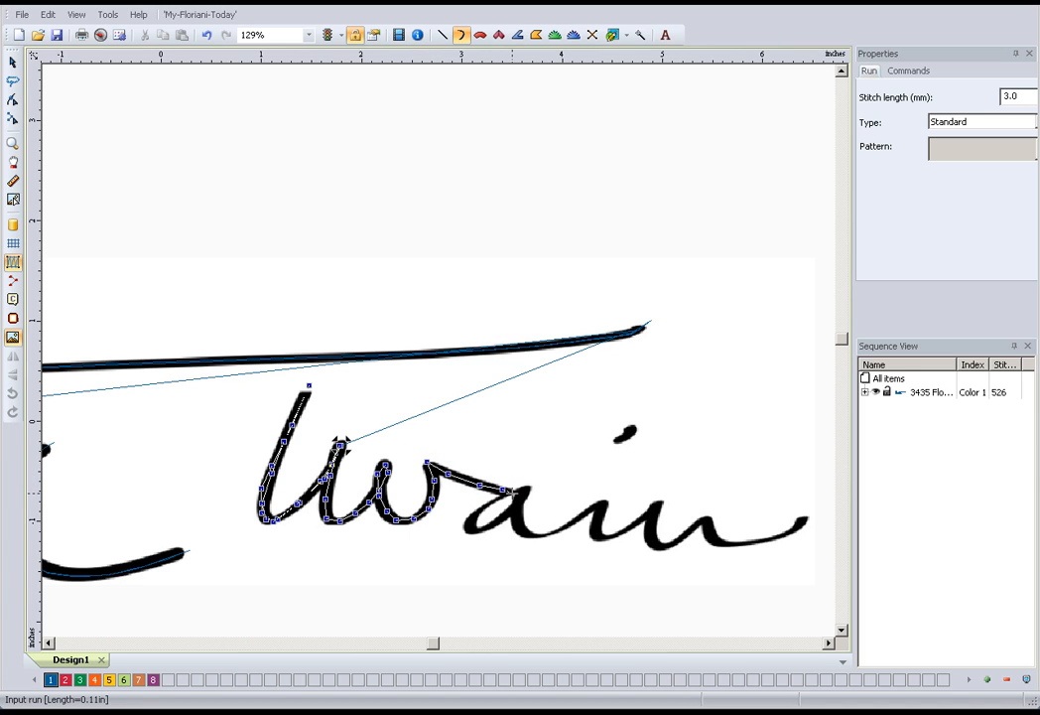
pyautogui.click(511, 490)
pyautogui.click(468, 523)
pyautogui.click(523, 488)
pyautogui.click(518, 492)
# - Trace the a's downstroke and the i, ending at the first peak of the n
pyautogui.click(519, 523)
pyautogui.click(572, 522)
pyautogui.click(595, 516)
pyautogui.click(595, 531)
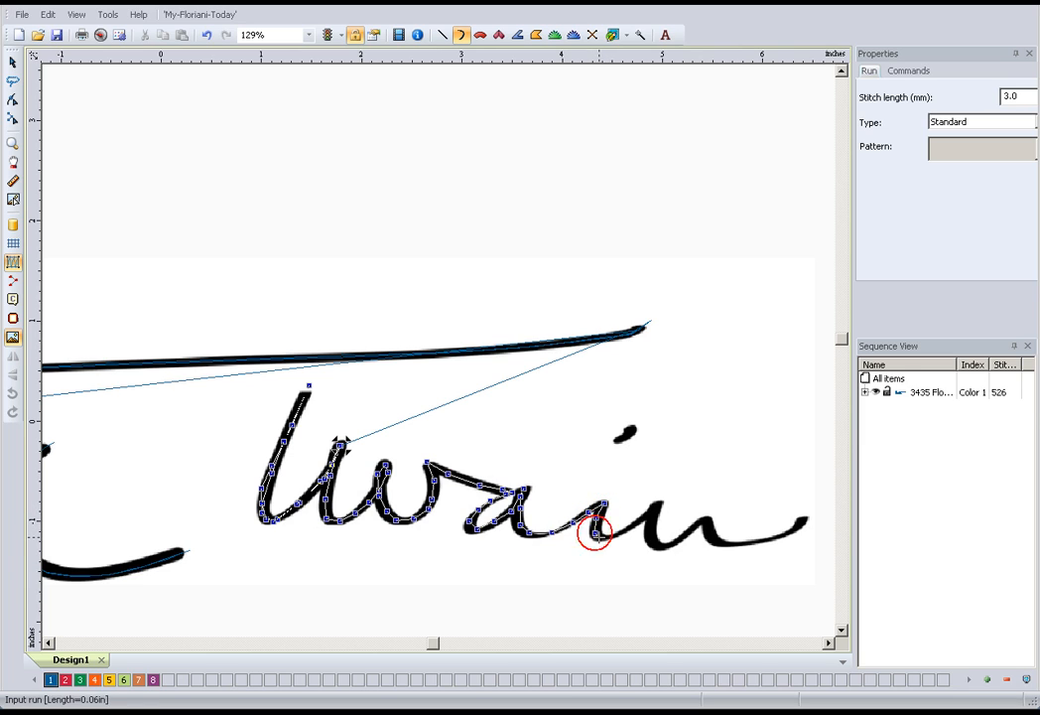
pyautogui.click(601, 537)
pyautogui.click(623, 529)
pyautogui.click(636, 517)
pyautogui.click(657, 506)
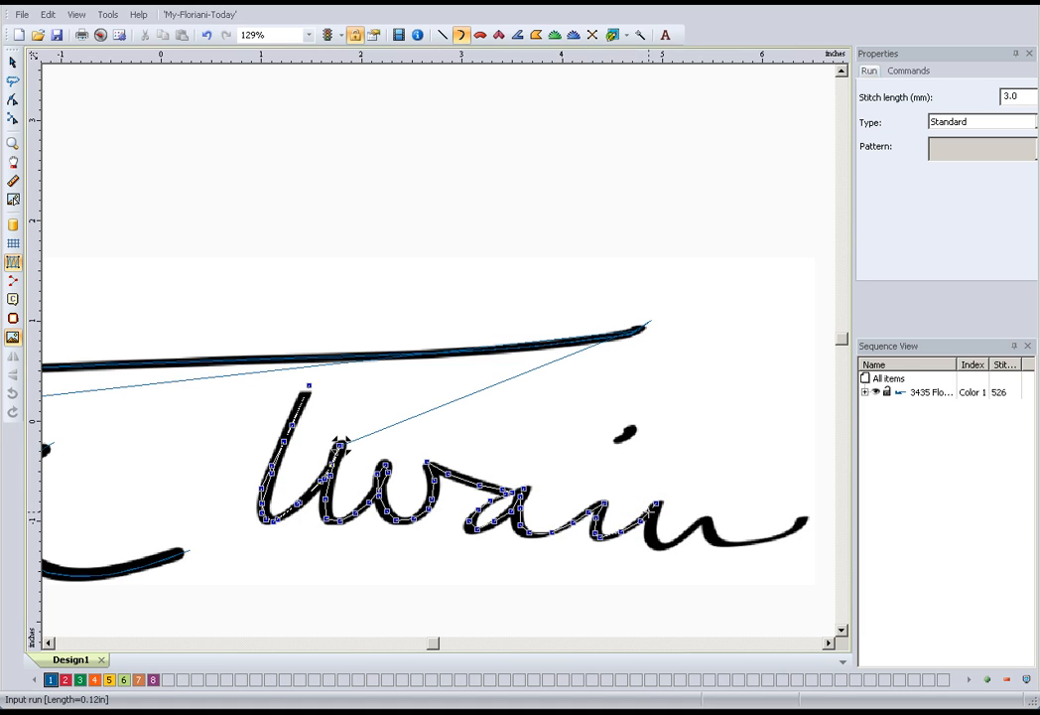
# - Trace the n's first downstroke around its base and up to its second peak
pyautogui.click(652, 517)
pyautogui.click(653, 533)
pyautogui.click(657, 542)
pyautogui.click(667, 542)
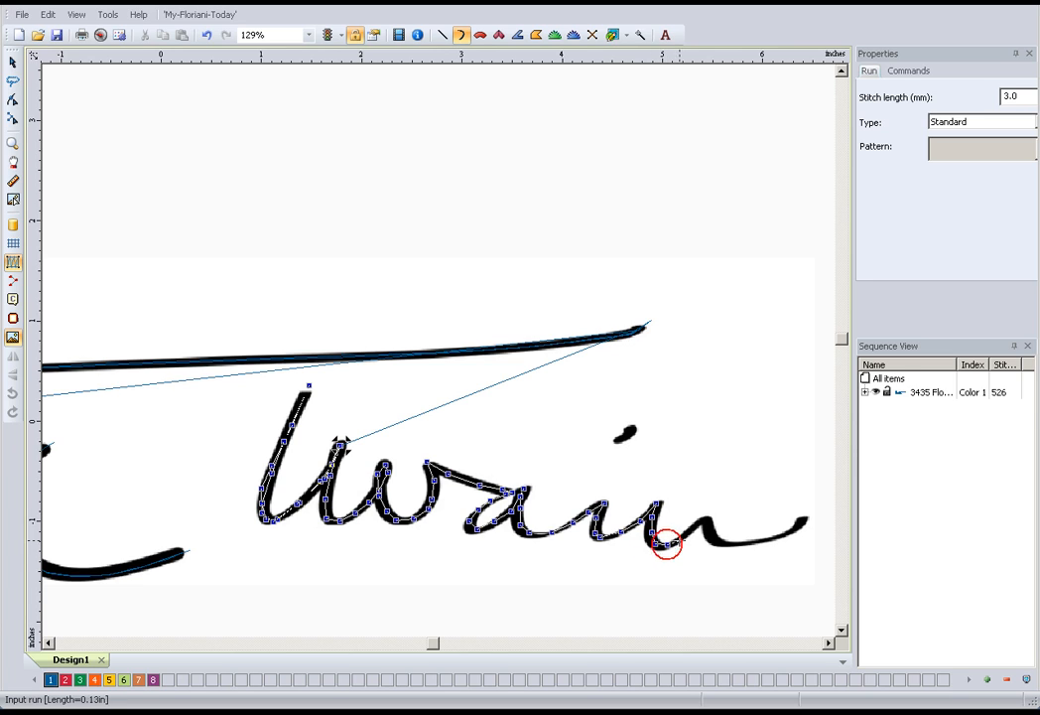
pyautogui.click(686, 534)
pyautogui.click(697, 527)
pyautogui.click(706, 520)
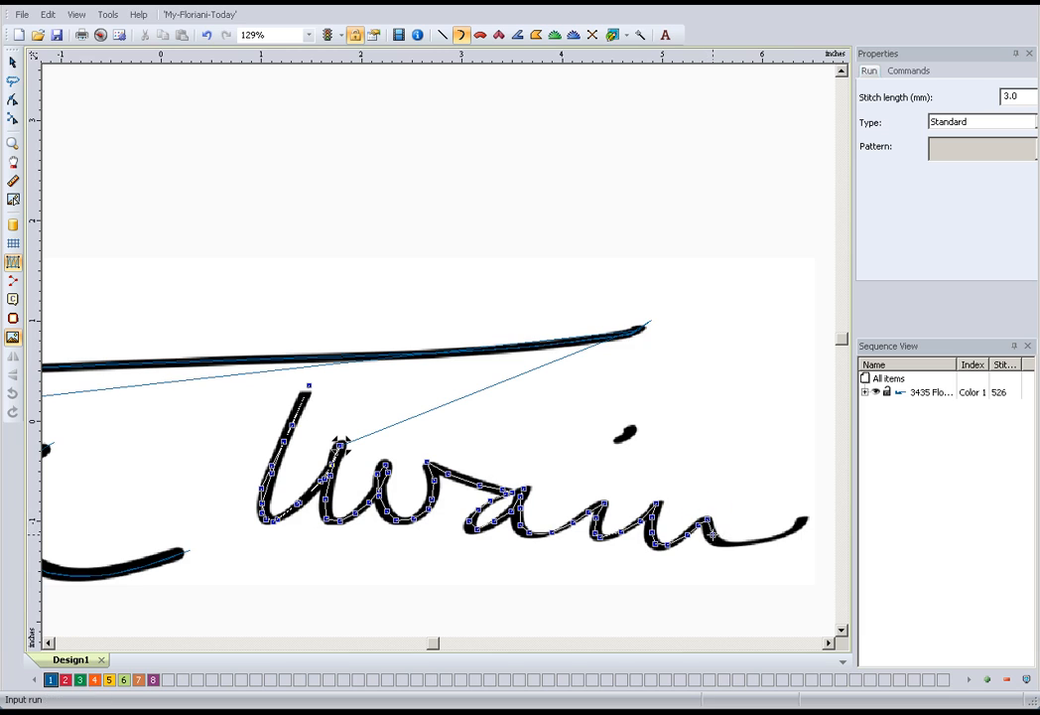
# - Trace the n's final tail from its second peak to just past the end of the stroke
pyautogui.click(723, 542)
pyautogui.click(750, 541)
pyautogui.click(774, 535)
pyautogui.click(800, 523)
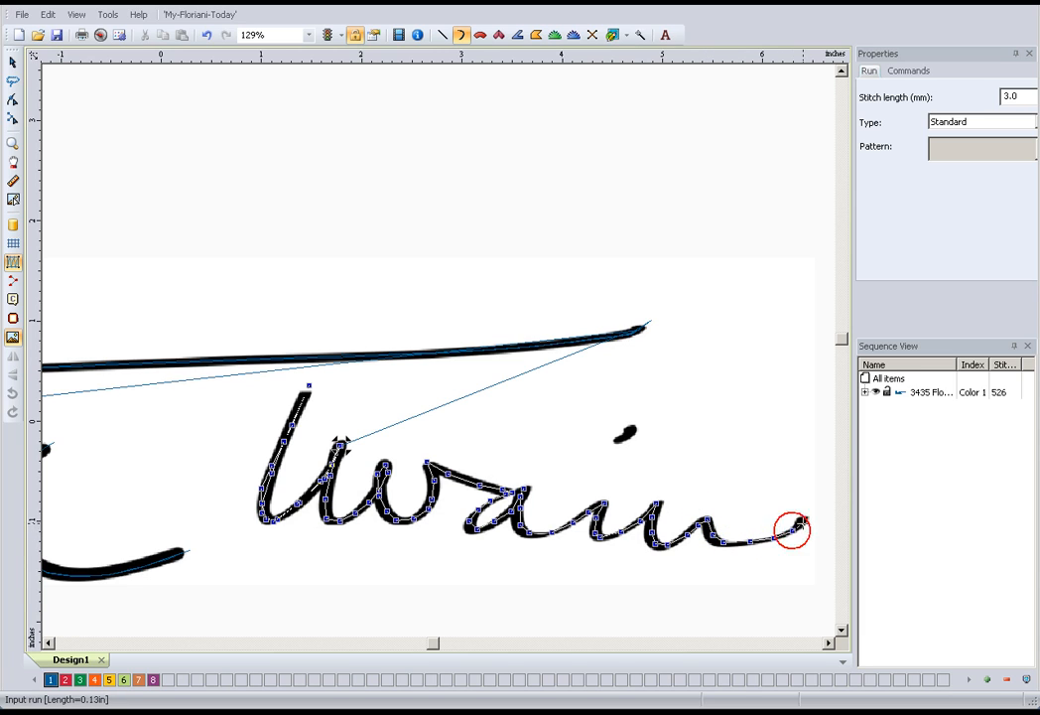
pyautogui.click(806, 513)
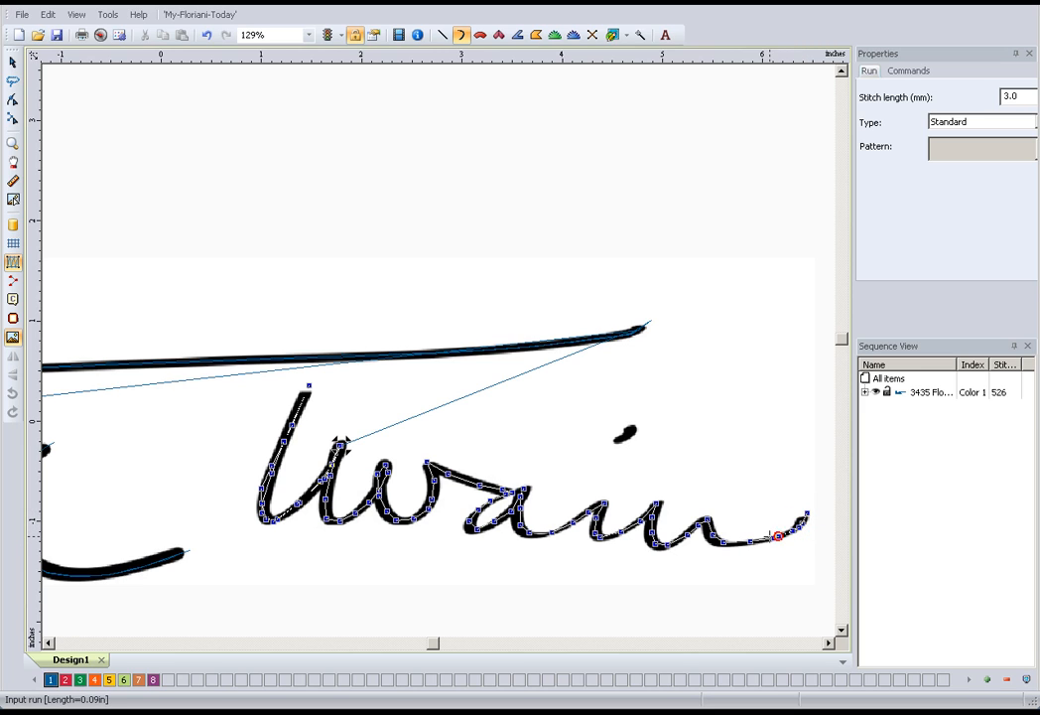
# - Retrace the tail and the n back to the n's first peak
pyautogui.click(711, 531)
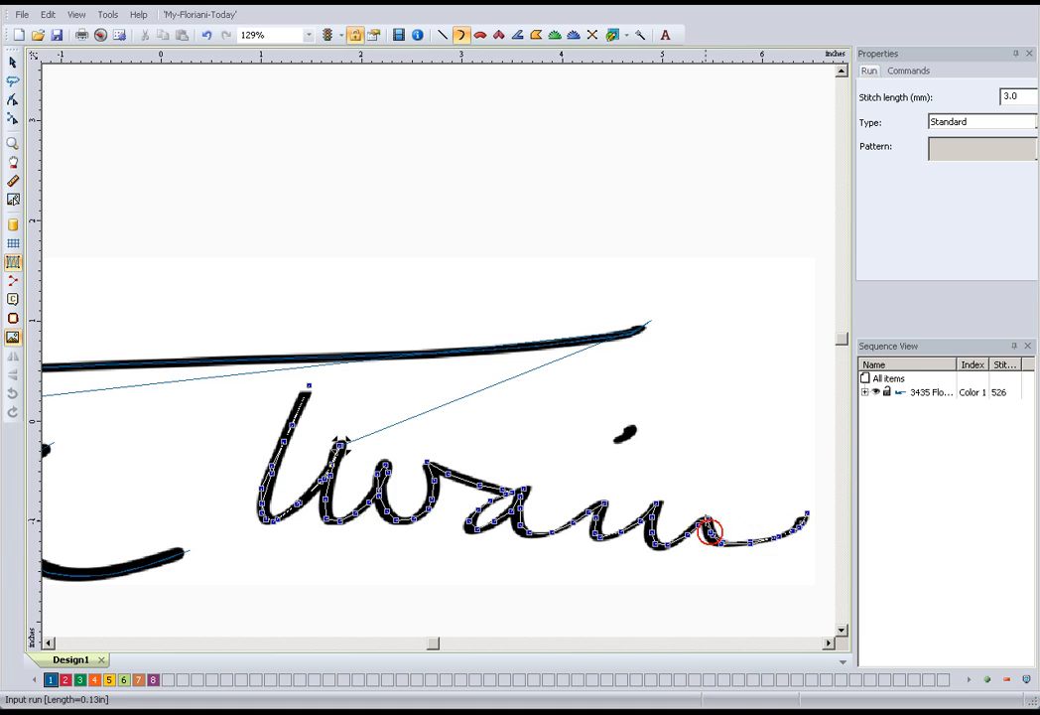
pyautogui.click(659, 543)
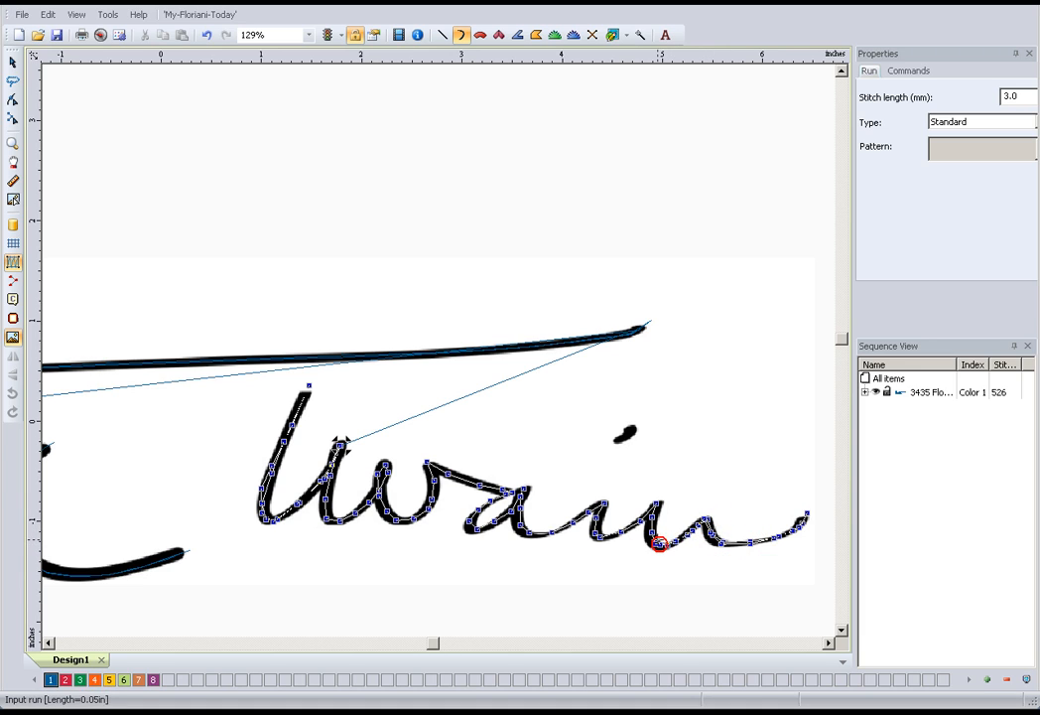
pyautogui.click(657, 504)
# - Retrace from the n's first peak back over the i and its connecting stroke to the a's stem
pyautogui.click(622, 527)
pyautogui.click(605, 505)
pyautogui.click(605, 505)
pyautogui.click(562, 528)
pyautogui.click(521, 517)
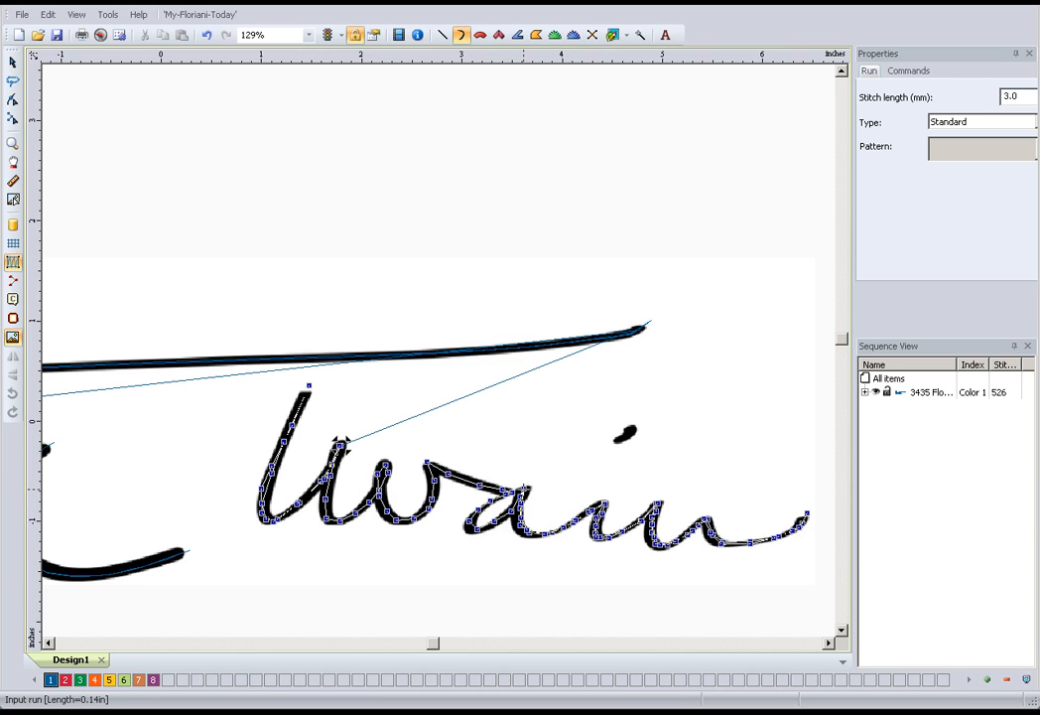
# - Retrace the a from the top of its stem around its bowl to where the connecting stroke joins
pyautogui.click(520, 487)
pyautogui.click(503, 515)
pyautogui.click(482, 508)
pyautogui.click(494, 501)
pyautogui.click(513, 488)
# - Retrace the connecting stroke from the a's top back to the w's last tip
pyautogui.scroll(2, 520, 495)
pyautogui.scroll(-2, 541, 499)
pyautogui.scroll(1, 536, 501)
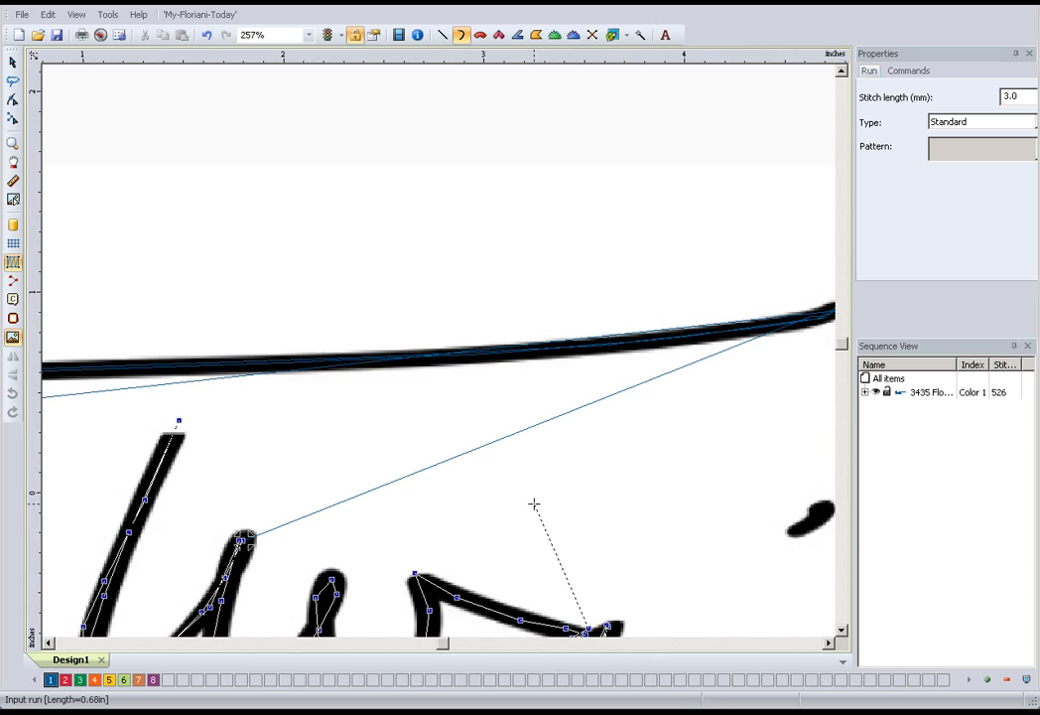
pyautogui.click(840, 629)
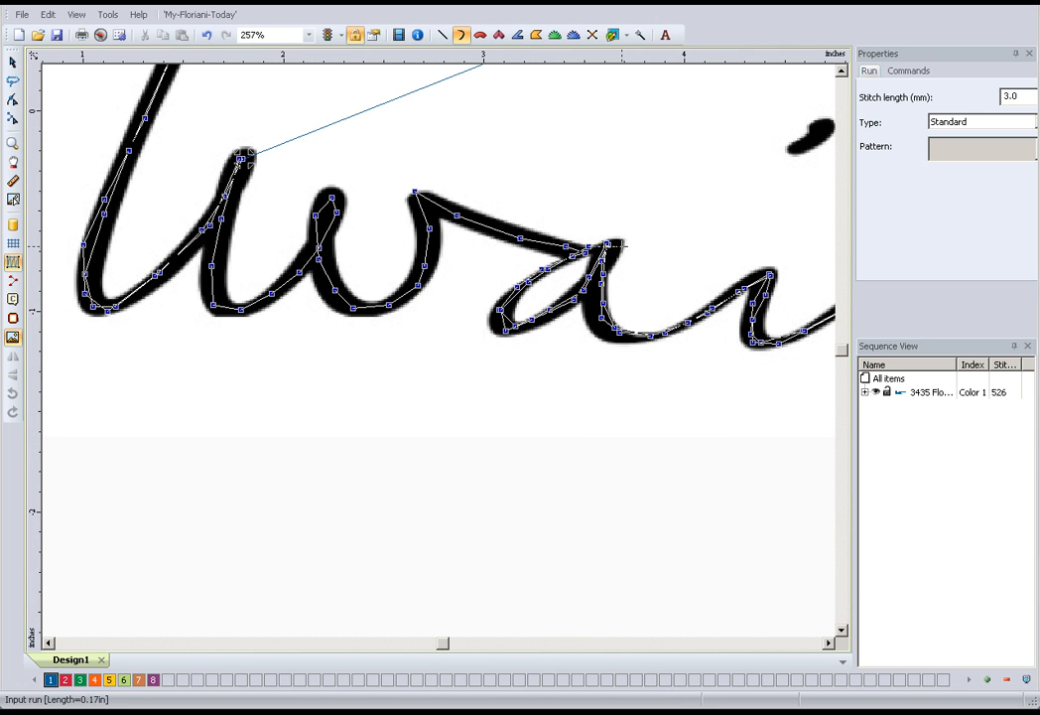
pyautogui.click(607, 242)
pyautogui.click(564, 239)
pyautogui.click(517, 235)
pyautogui.click(480, 225)
pyautogui.click(431, 207)
pyautogui.click(415, 190)
# - Retrace the w's second curve from its last tip around the base and up to the middle peak
pyautogui.click(426, 215)
pyautogui.click(427, 244)
pyautogui.click(423, 266)
pyautogui.click(413, 287)
pyautogui.click(397, 304)
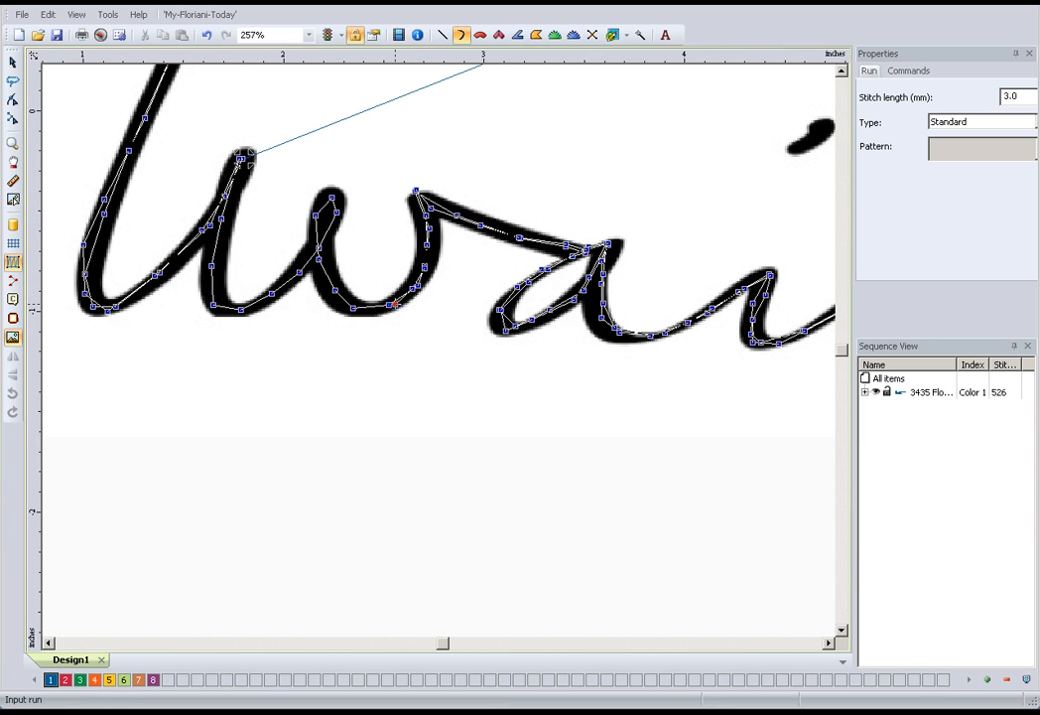
pyautogui.click(371, 306)
pyautogui.click(345, 299)
pyautogui.click(323, 274)
pyautogui.click(319, 242)
pyautogui.click(315, 214)
pyautogui.click(328, 198)
# - Retrace the w's first curve from the middle peak back up to its first peak, ending the run there
pyautogui.click(338, 202)
pyautogui.click(330, 223)
pyautogui.click(312, 252)
pyautogui.click(291, 277)
pyautogui.click(271, 294)
pyautogui.click(252, 304)
pyautogui.click(230, 309)
pyautogui.click(213, 292)
pyautogui.click(213, 261)
pyautogui.click(222, 213)
pyautogui.click(241, 156)
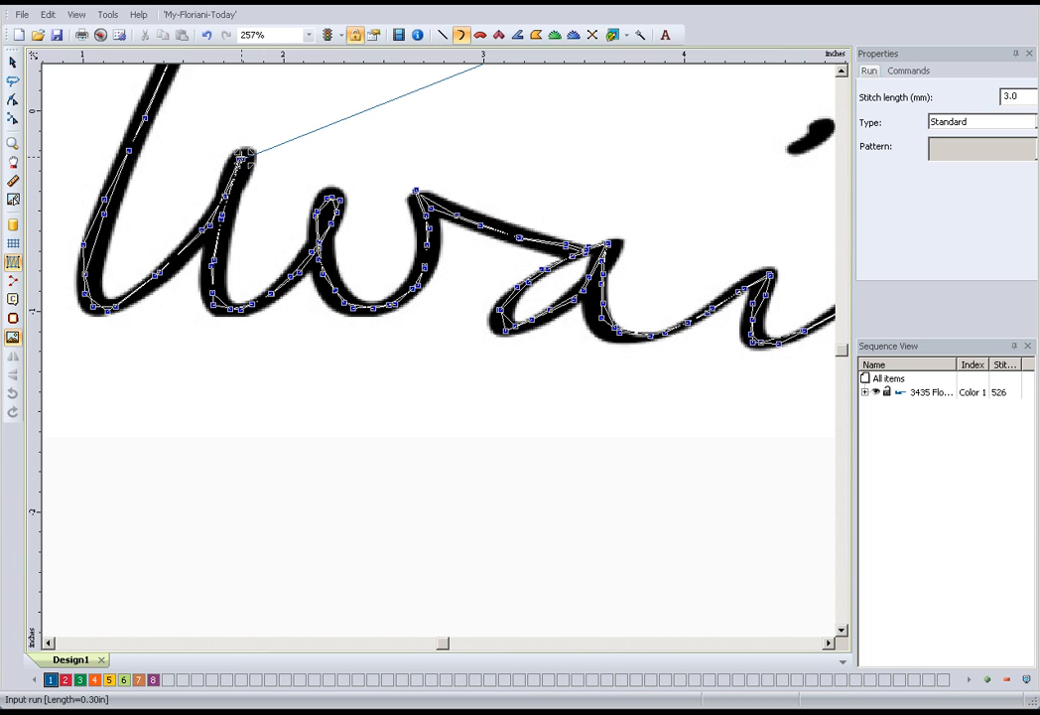
pyautogui.click(241, 157)
pyautogui.click(241, 158)
# - Lay a manual stitch from the w's first peak to the upper end of the i's dot
pyautogui.click(840, 72)
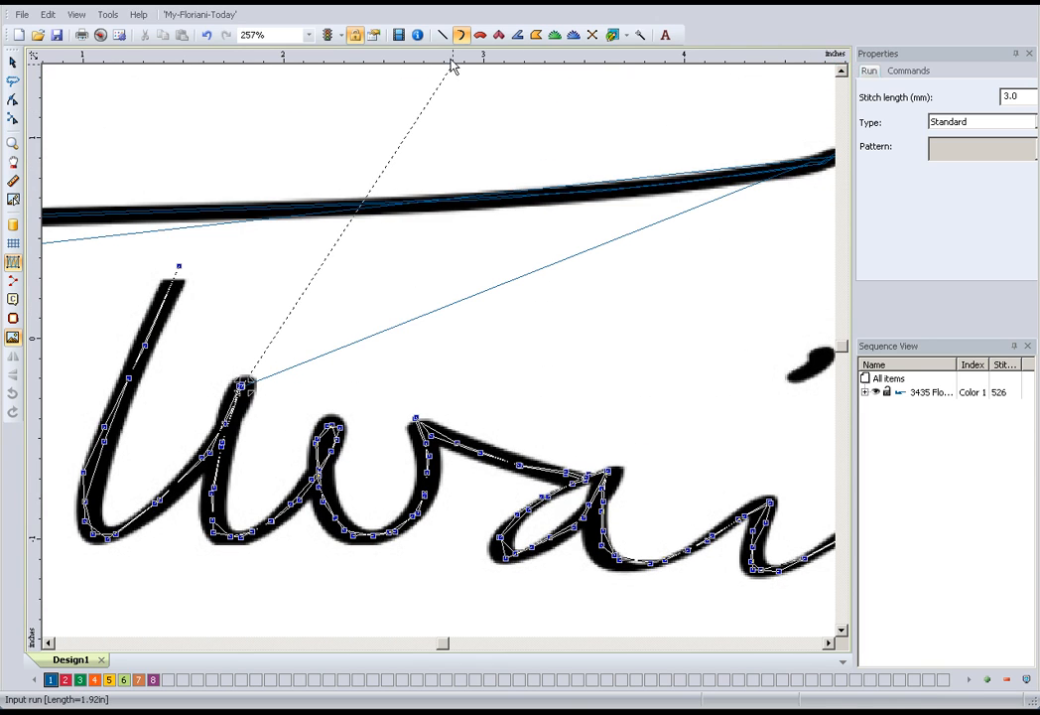
pyautogui.click(829, 646)
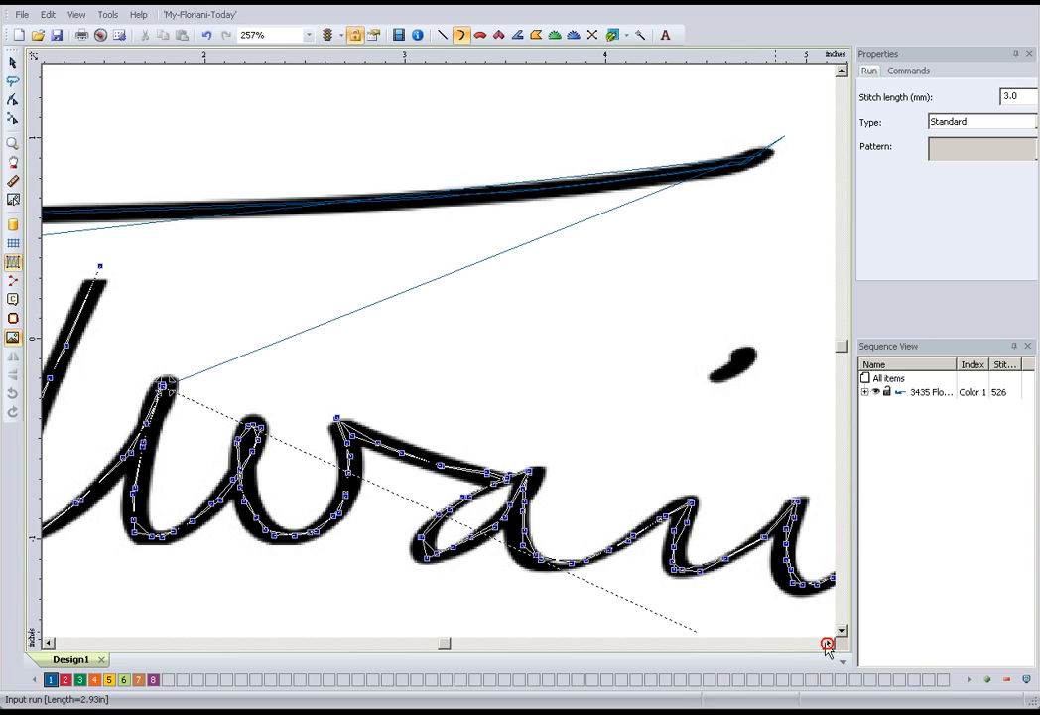
pyautogui.click(444, 37)
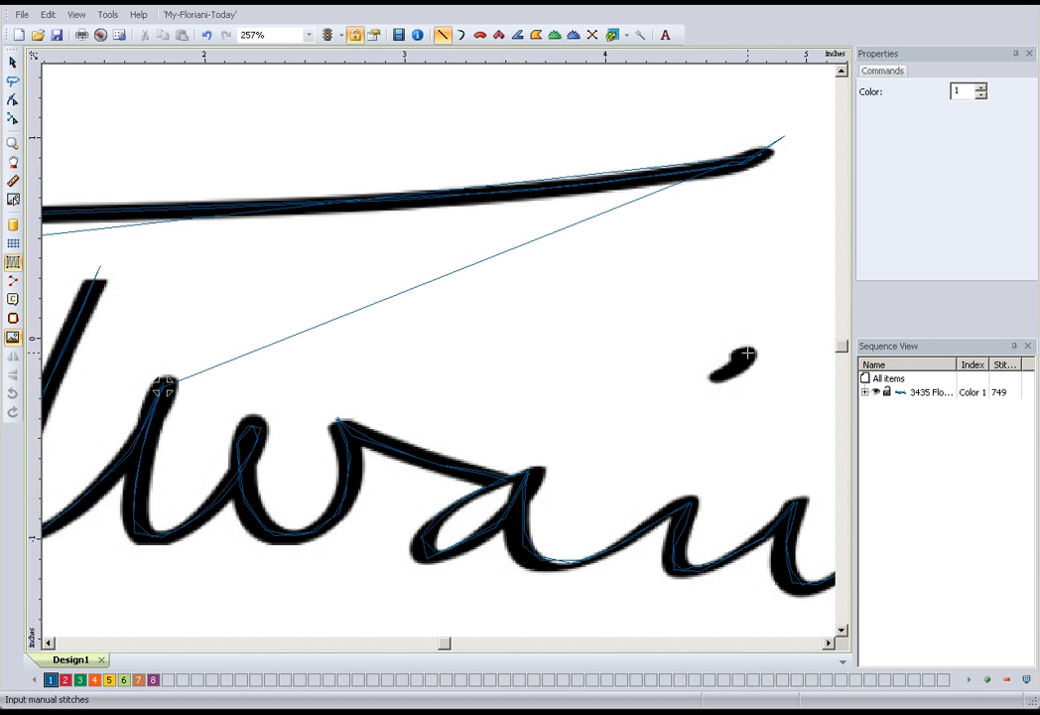
pyautogui.click(748, 353)
# - Start a run at the dot's upper end and trace down to just past its lower tip
pyautogui.click(462, 34)
pyautogui.click(747, 356)
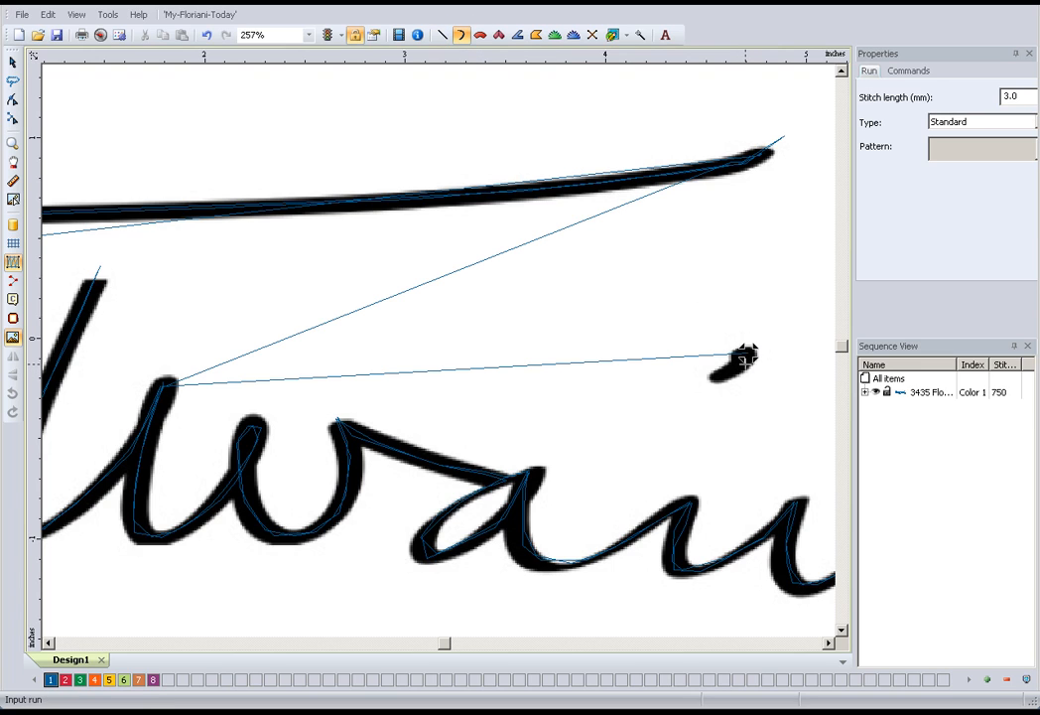
pyautogui.click(749, 354)
pyautogui.click(736, 370)
pyautogui.click(727, 378)
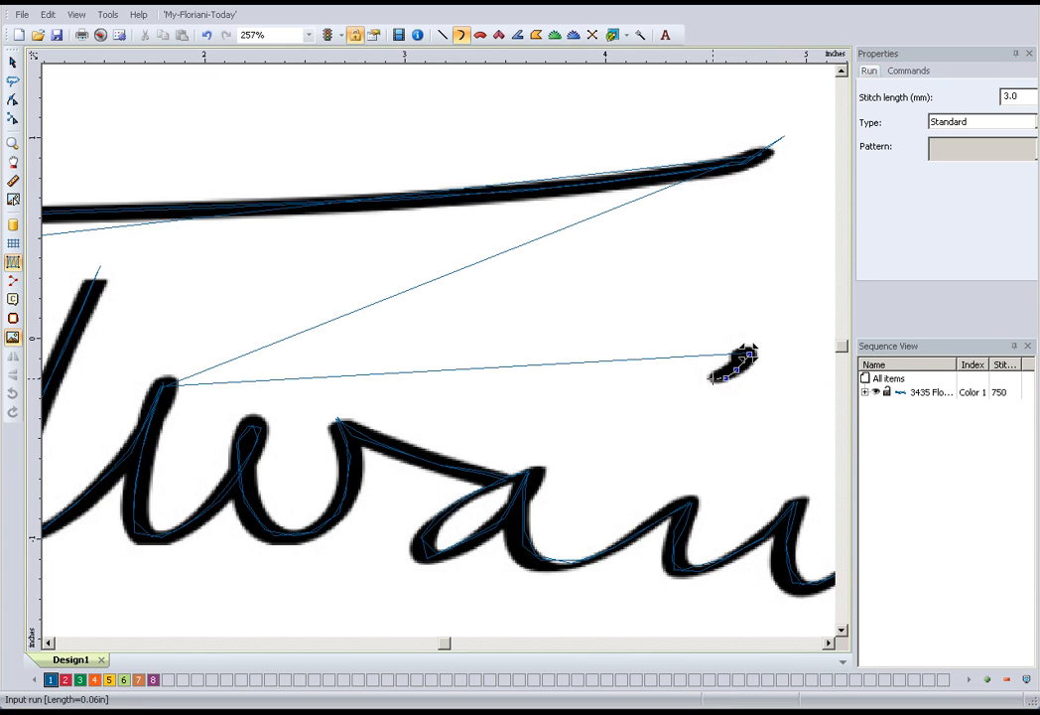
pyautogui.click(702, 379)
# - Retrace the i's dot back up and thicken its upper end with small overlapping run segments
pyautogui.click(712, 380)
pyautogui.click(733, 374)
pyautogui.click(748, 361)
pyautogui.click(748, 345)
pyautogui.click(739, 358)
pyautogui.click(747, 362)
pyautogui.click(757, 353)
pyautogui.click(751, 350)
pyautogui.click(749, 354)
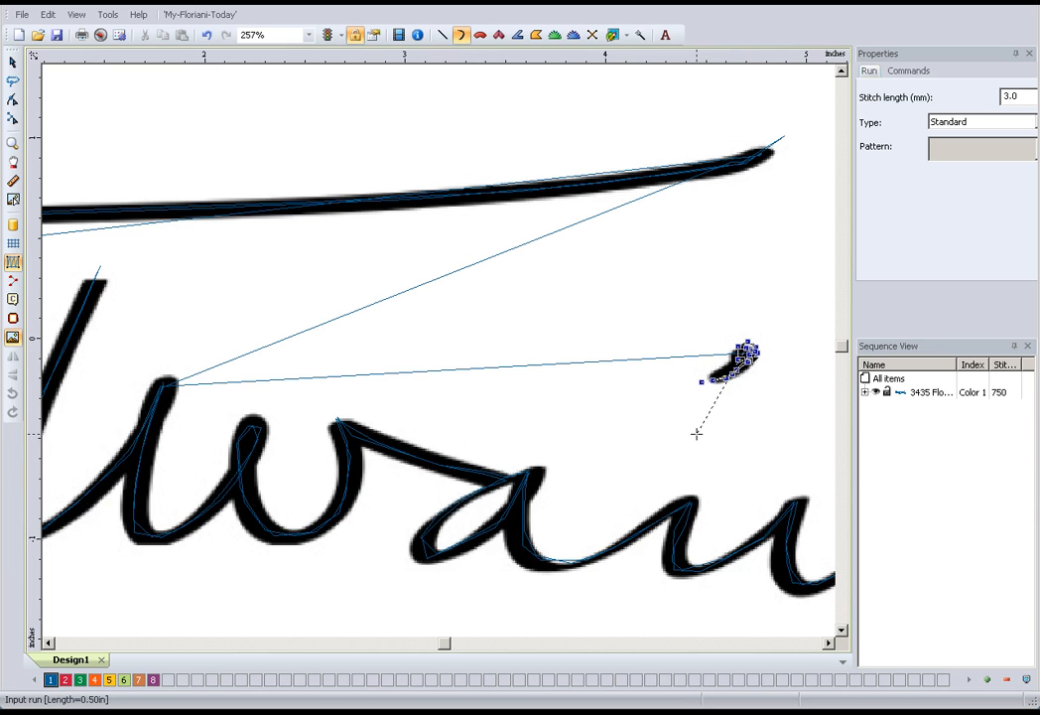
# - Finish the dot's run with the selection tool and clear the selection
pyautogui.scroll(-4, 690, 426)
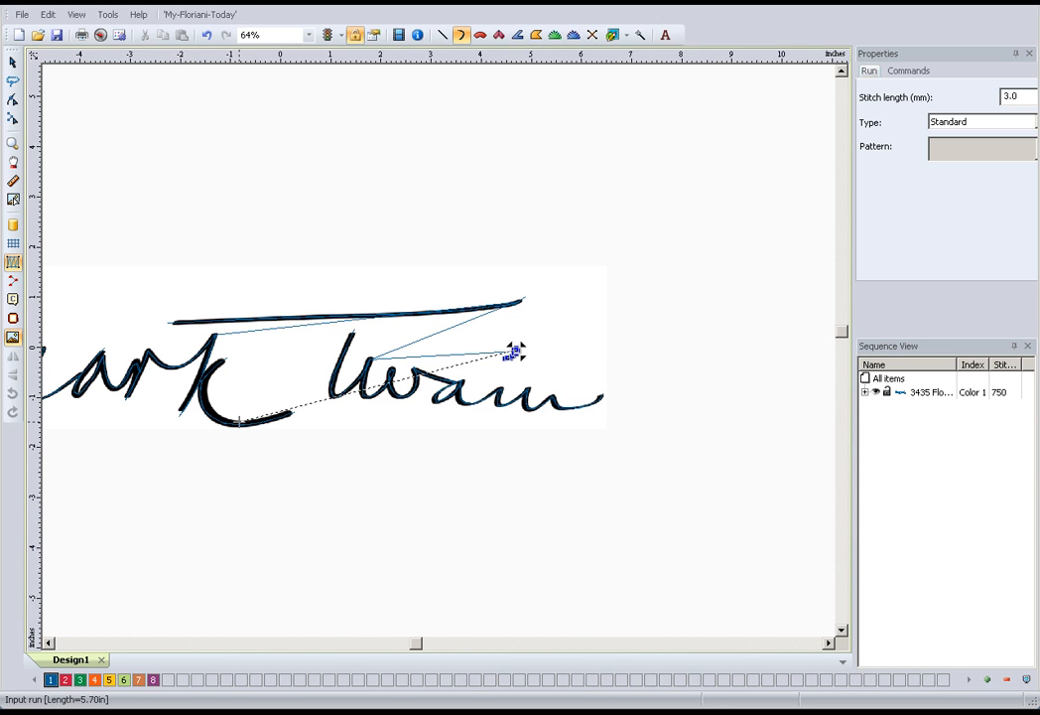
pyautogui.click(49, 643)
pyautogui.click(49, 643)
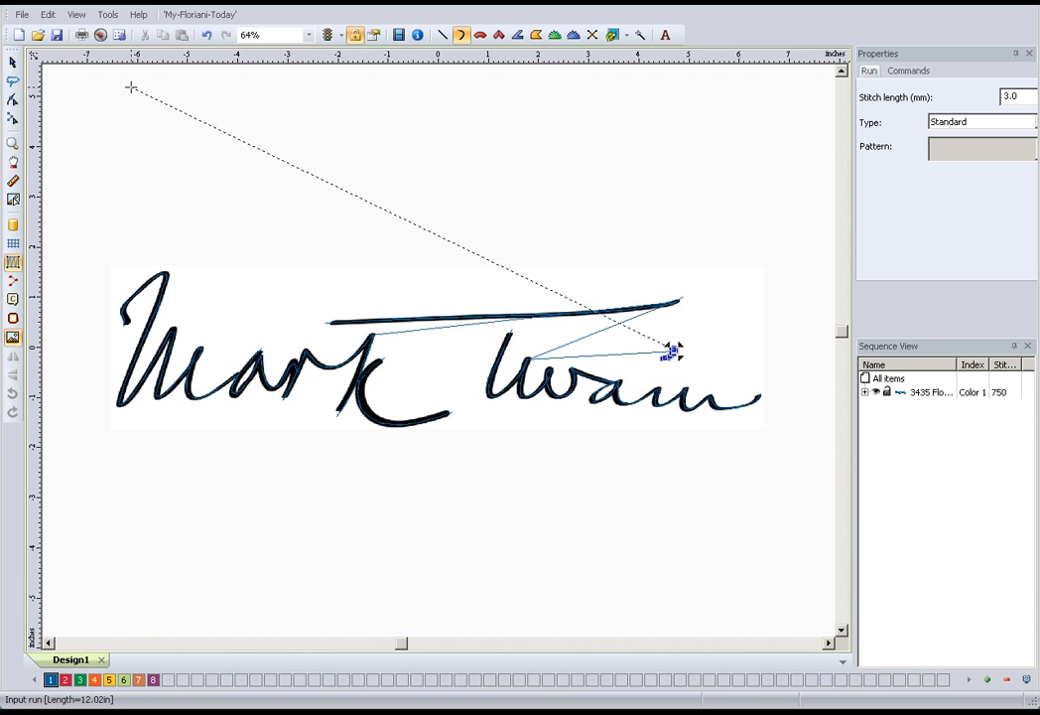
pyautogui.click(12, 62)
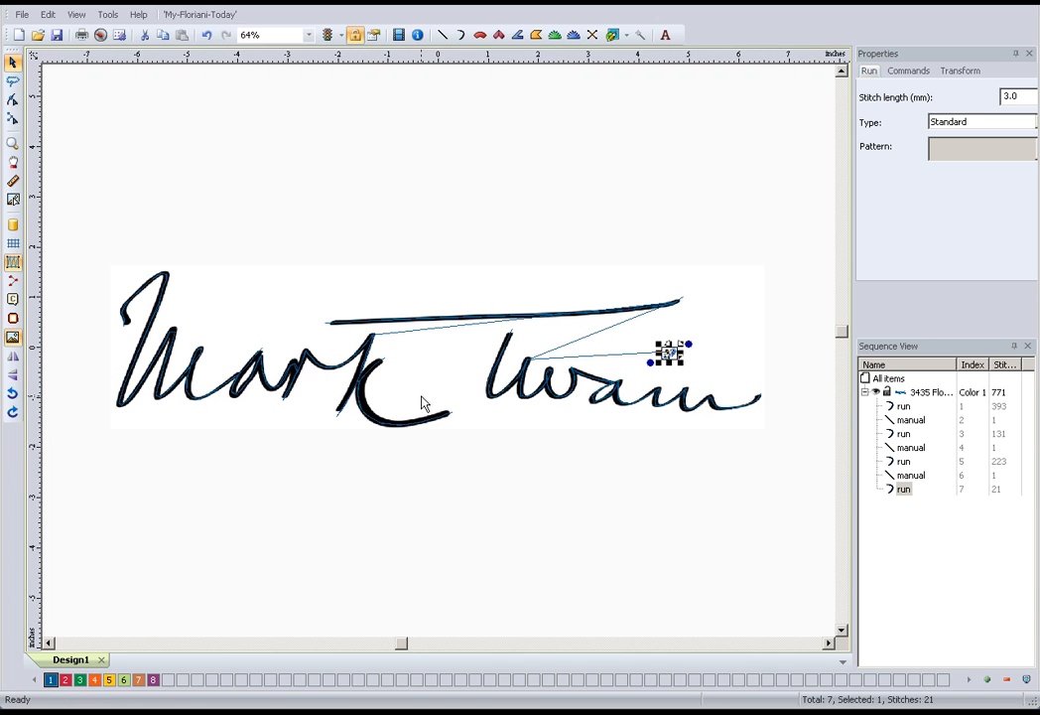
pyautogui.click(466, 427)
# - Hide the backdrop image and show the stitches in the 3D view
pyautogui.press('+')
pyautogui.click(13, 282)
pyautogui.press('-')
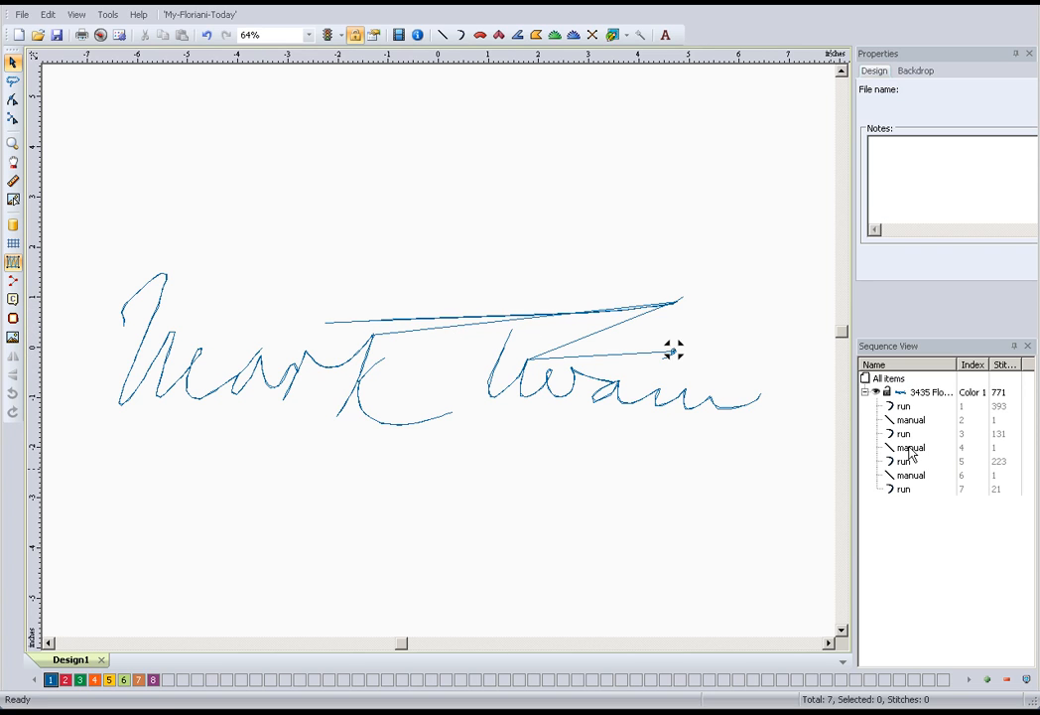
pyautogui.click(13, 224)
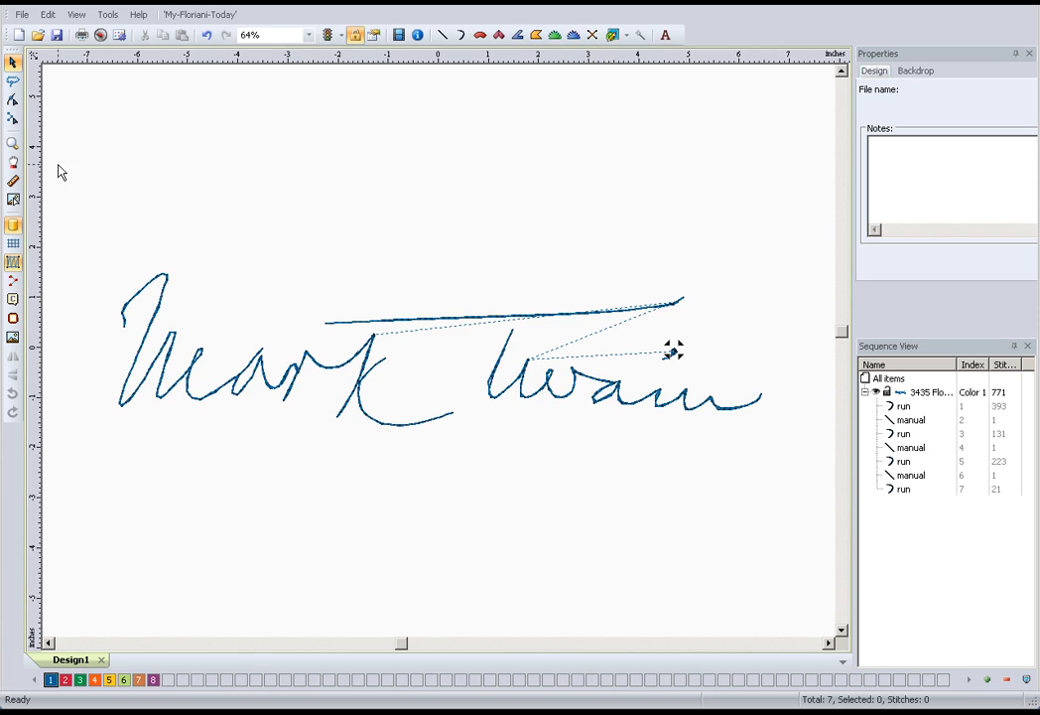
# - Resize the whole signature design to 2.5 in wide, maintaining the aspect ratio and regenerating the stitches, and clear the selection
pyautogui.click(919, 395)
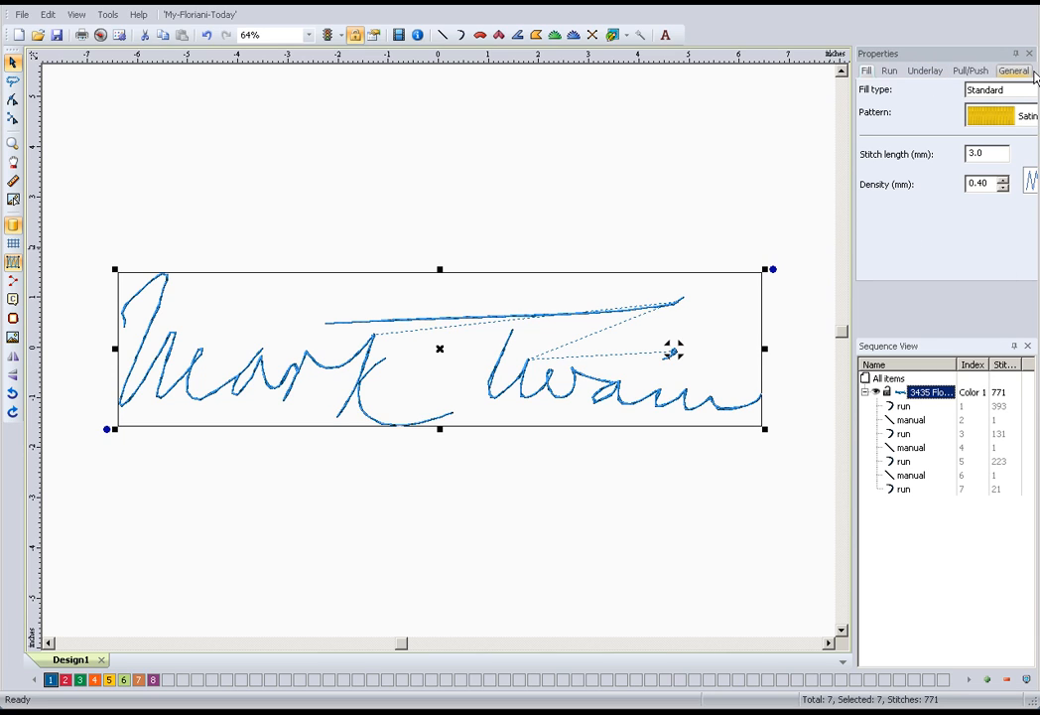
pyautogui.moveTo(855, 228); pyautogui.dragTo(771, 227)
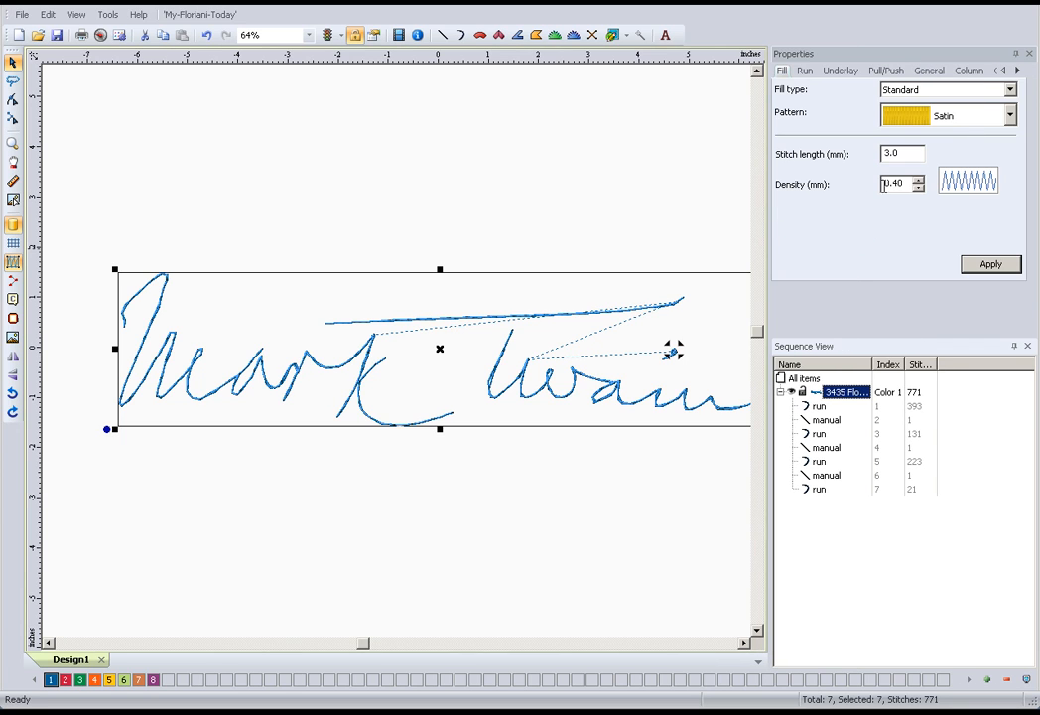
pyautogui.click(1017, 71)
pyautogui.click(1018, 71)
pyautogui.click(949, 71)
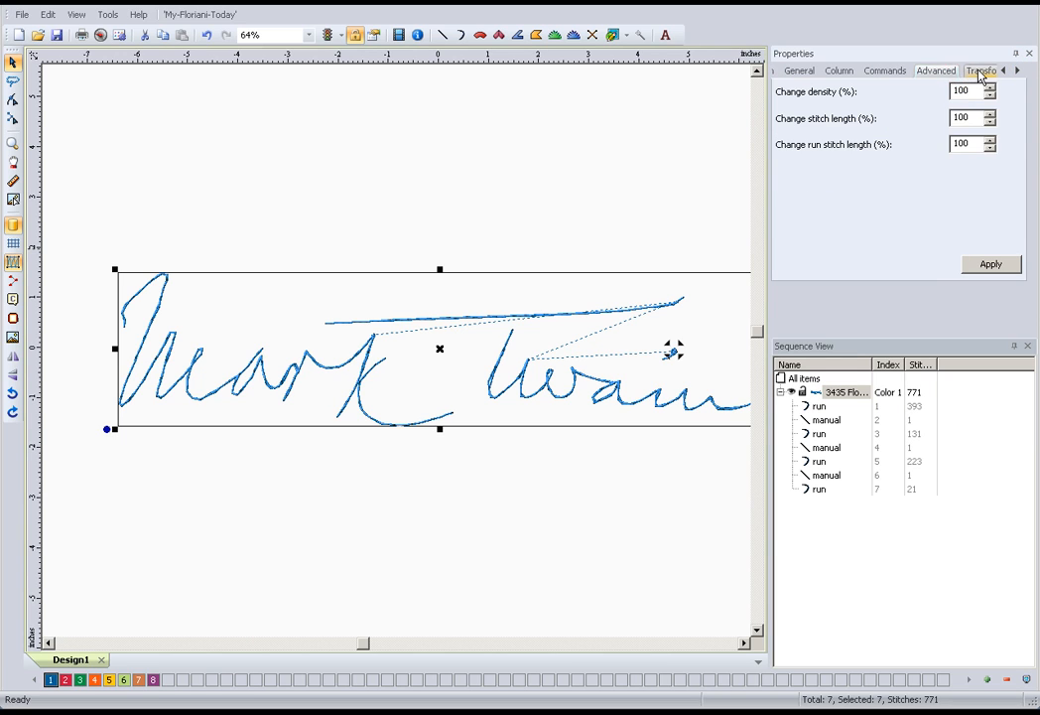
pyautogui.click(980, 72)
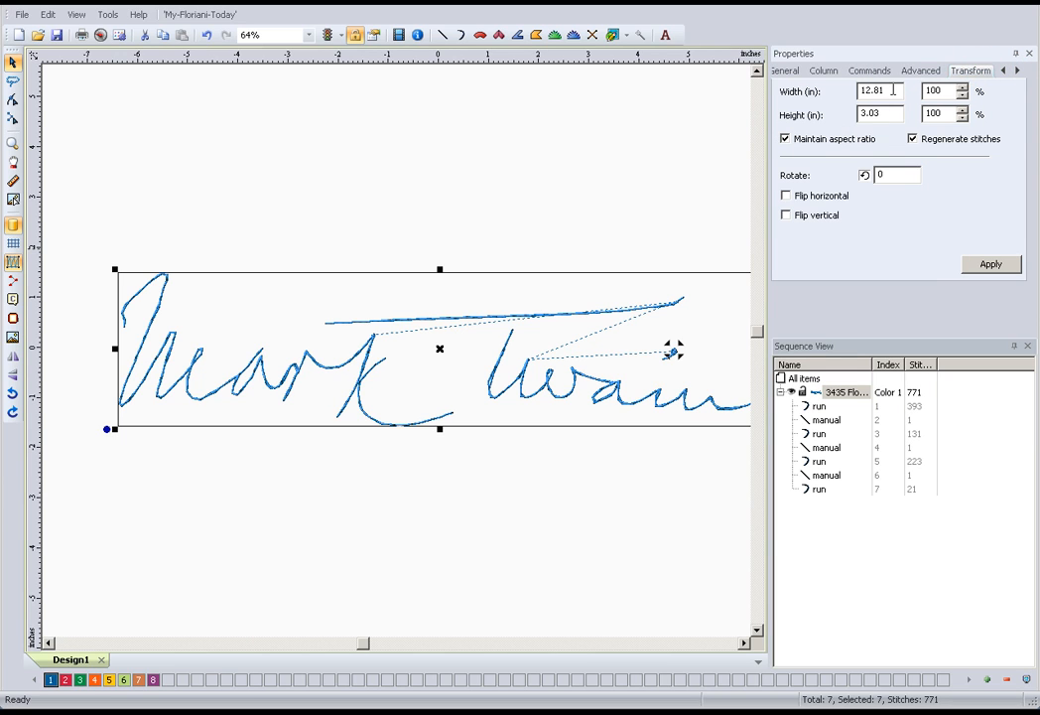
pyautogui.doubleClick(892, 91)
pyautogui.write('2.5')
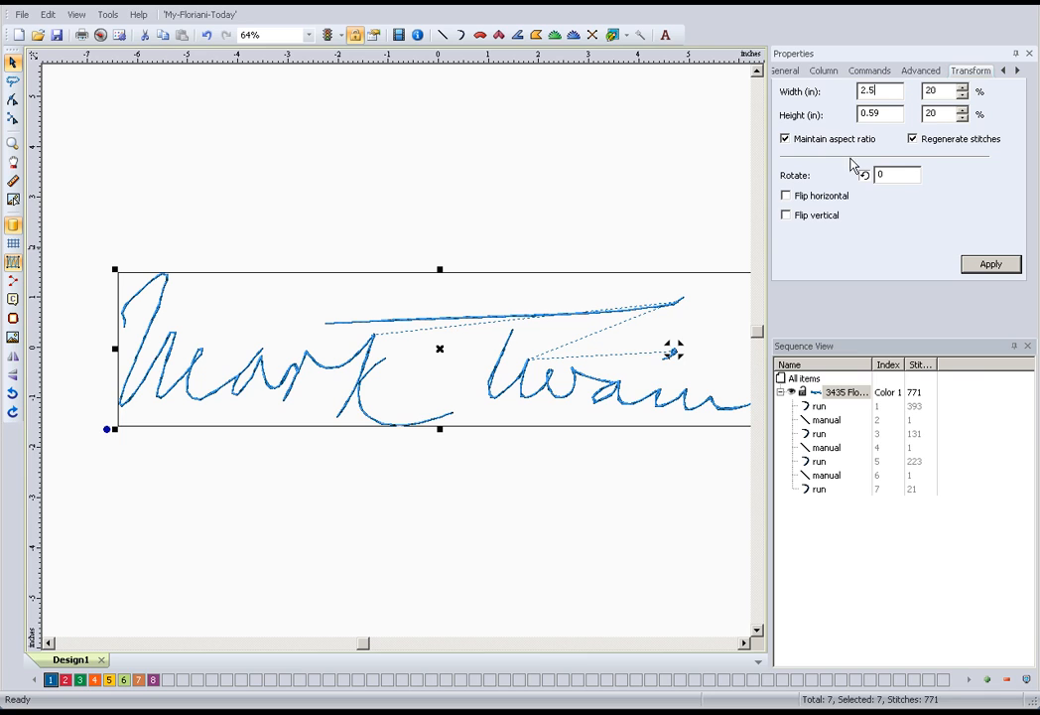
pyautogui.click(986, 266)
pyautogui.click(606, 336)
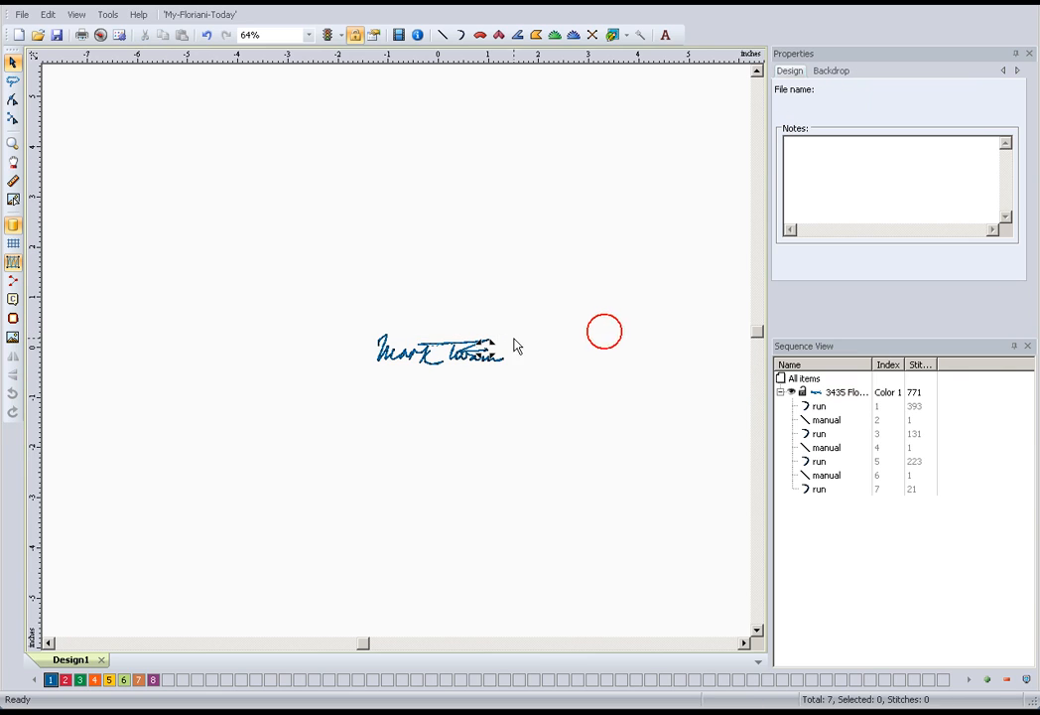
# - Examine the resized signature's stitches up close, from the word Mark across to the end of Twain
pyautogui.scroll(2, 467, 348)
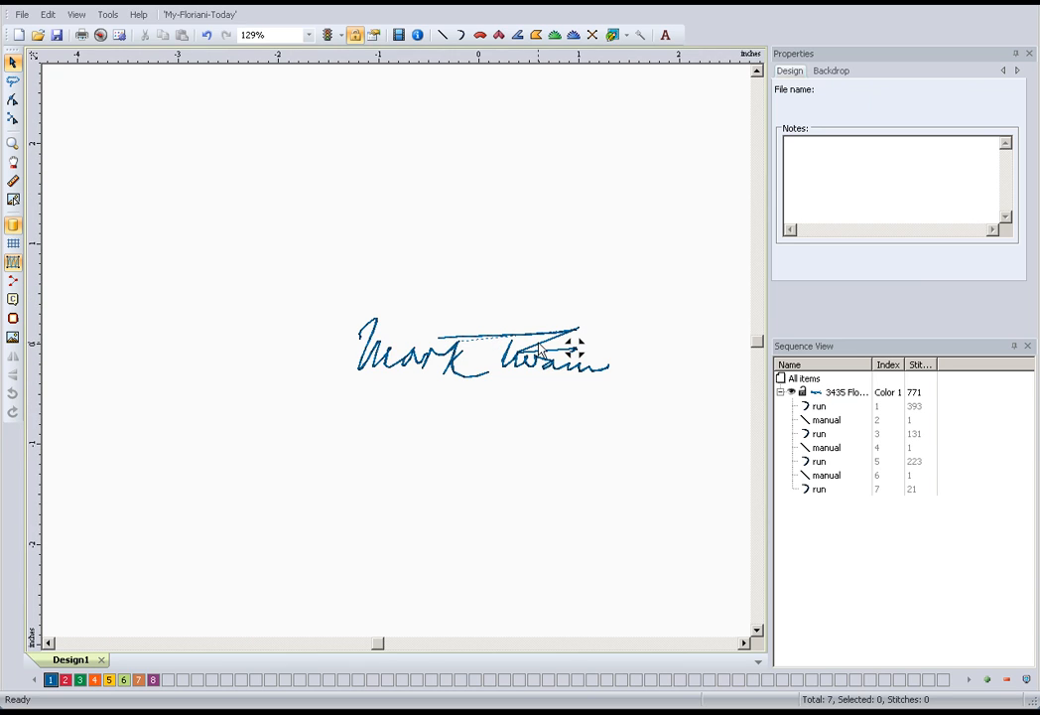
pyautogui.scroll(2, 553, 360)
pyautogui.scroll(-2, 553, 360)
pyautogui.scroll(3, 427, 372)
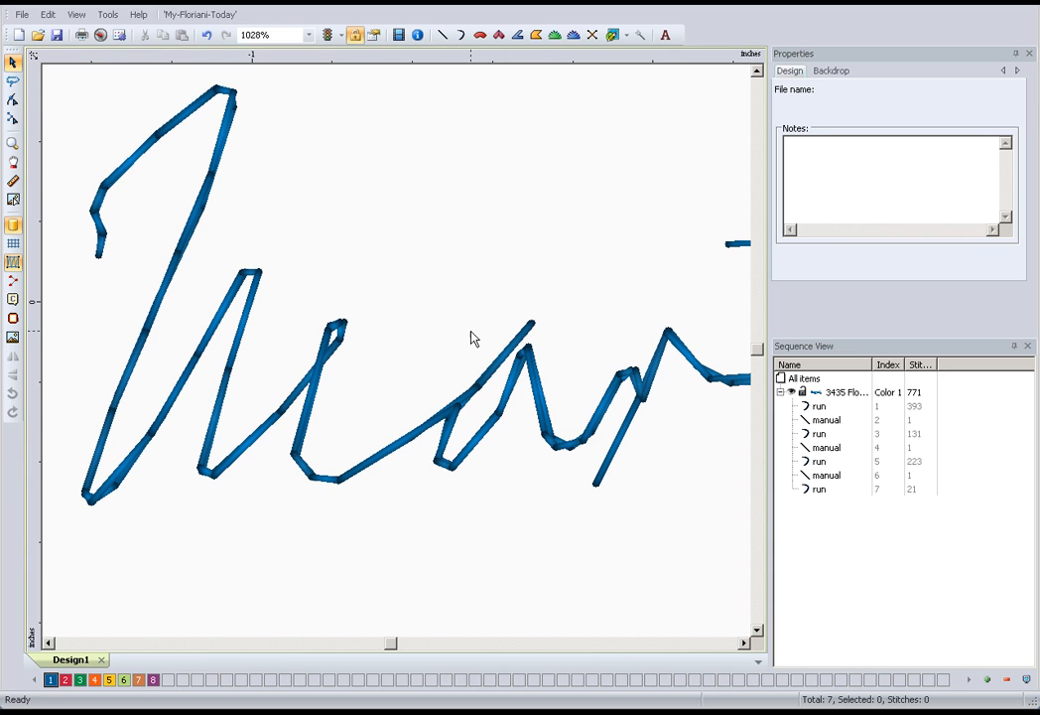
pyautogui.scroll(-1, 593, 359)
pyautogui.scroll(-1, 682, 371)
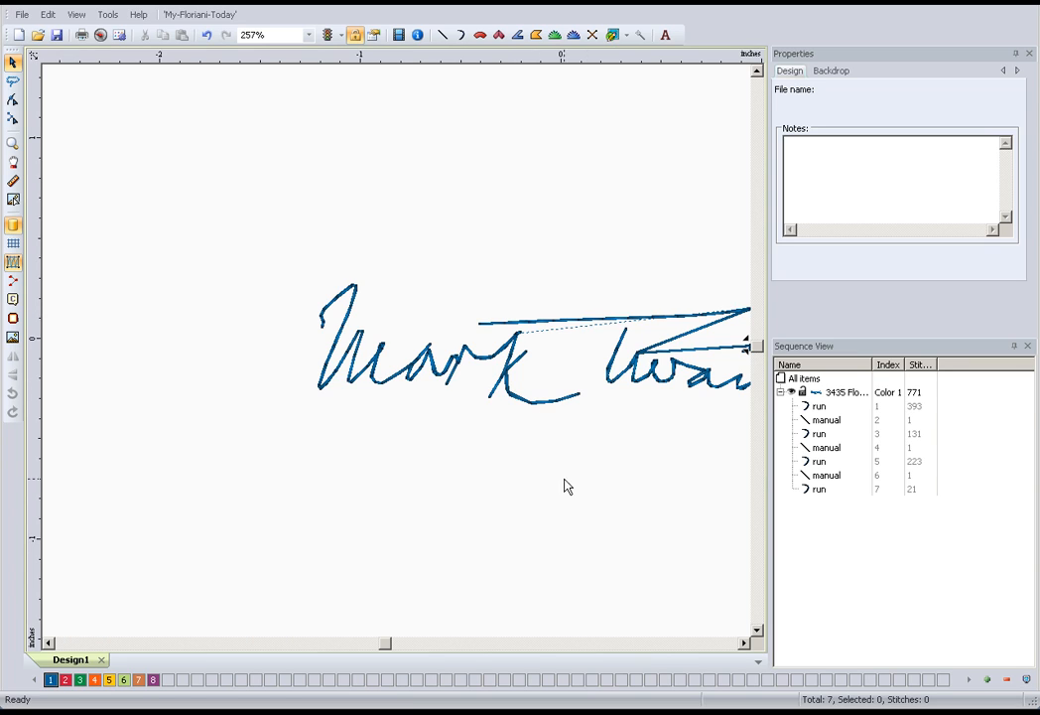
pyautogui.click(745, 642)
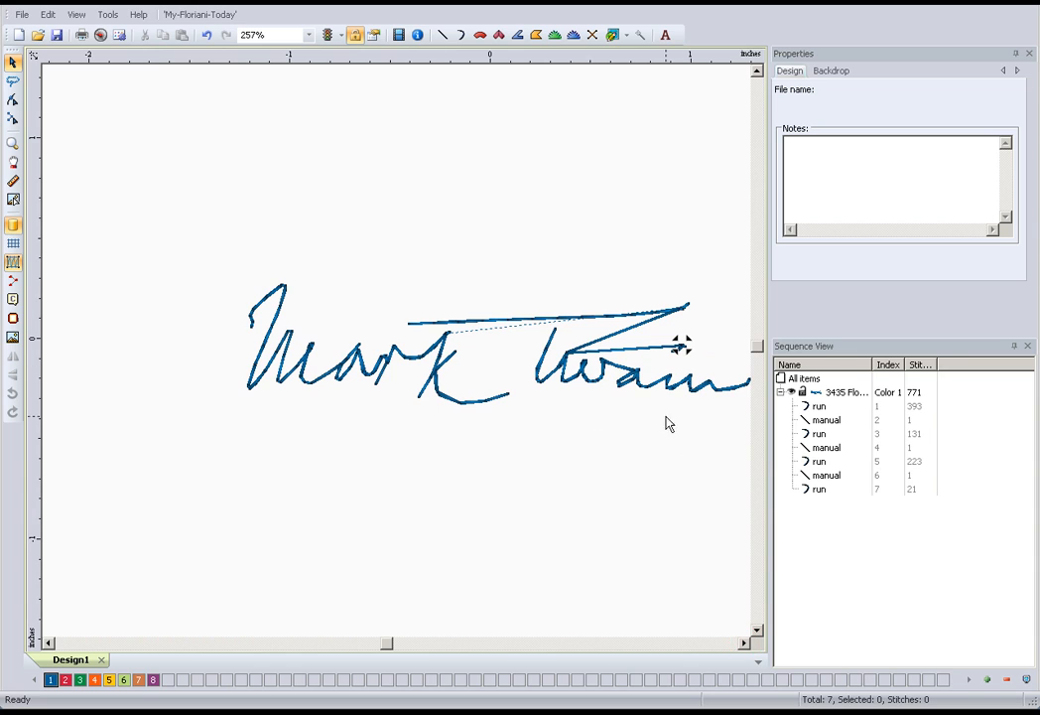
pyautogui.click(745, 642)
# - Select the entire signature, check its run stitch length setting, and clear the selection
pyautogui.moveTo(130, 220)
pyautogui.mouseDown()
pyautogui.moveTo(156, 258)
pyautogui.moveTo(693, 449)
pyautogui.mouseUp()
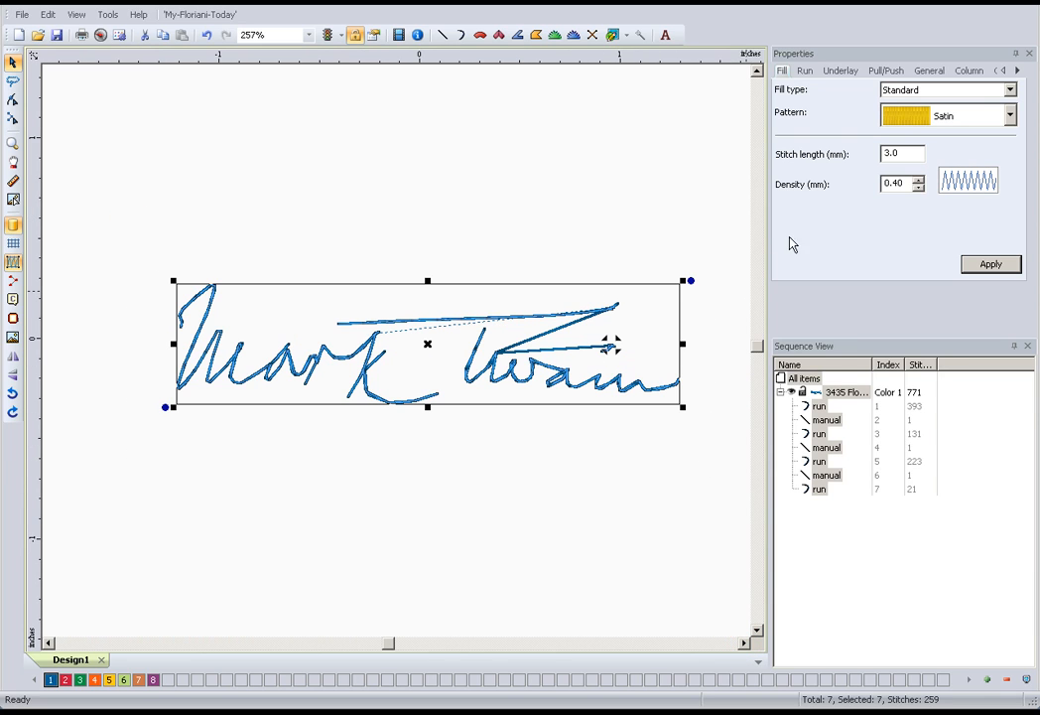
pyautogui.click(804, 71)
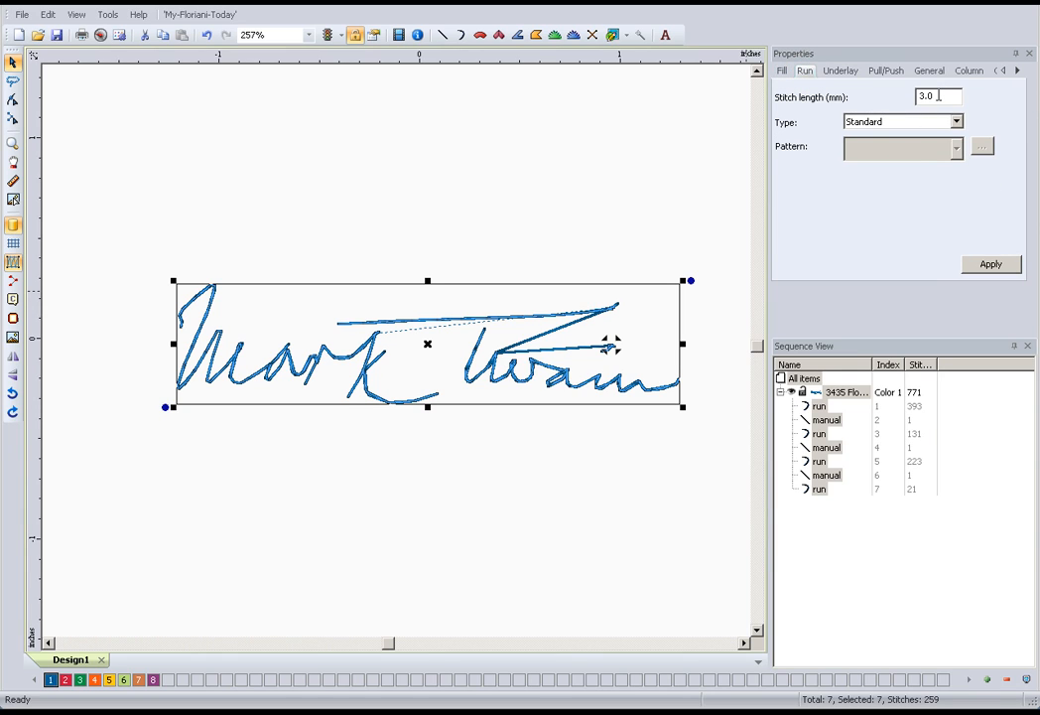
pyautogui.moveTo(938, 95); pyautogui.dragTo(896, 100)
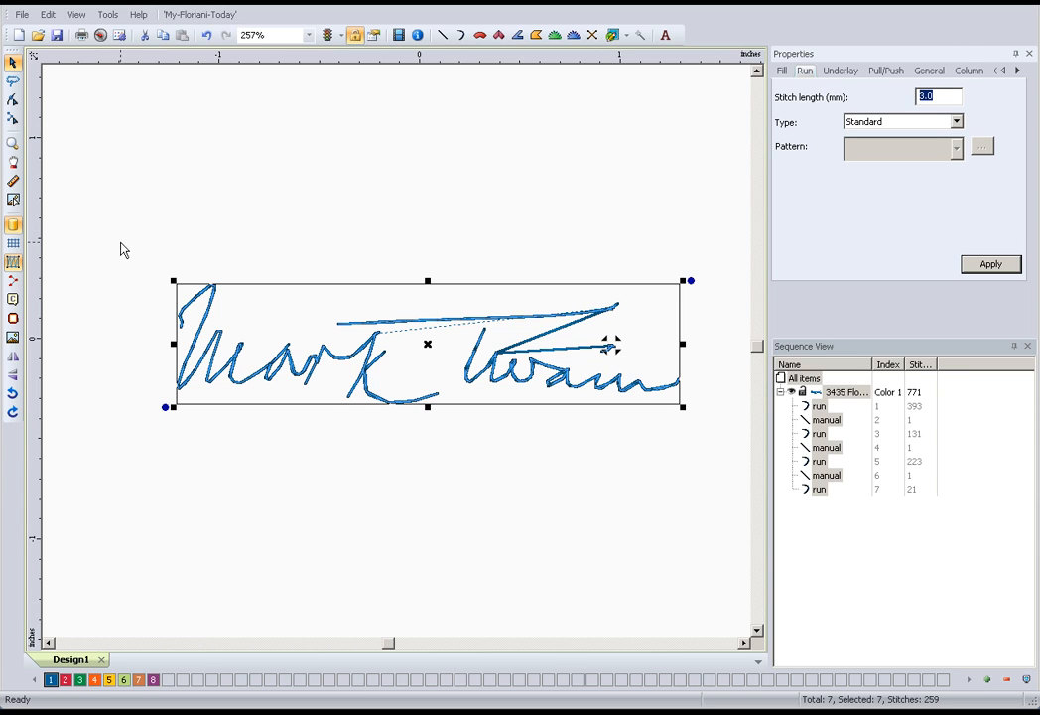
pyautogui.click(510, 289)
pyautogui.scroll(-2, 531, 278)
pyautogui.scroll(1, 541, 304)
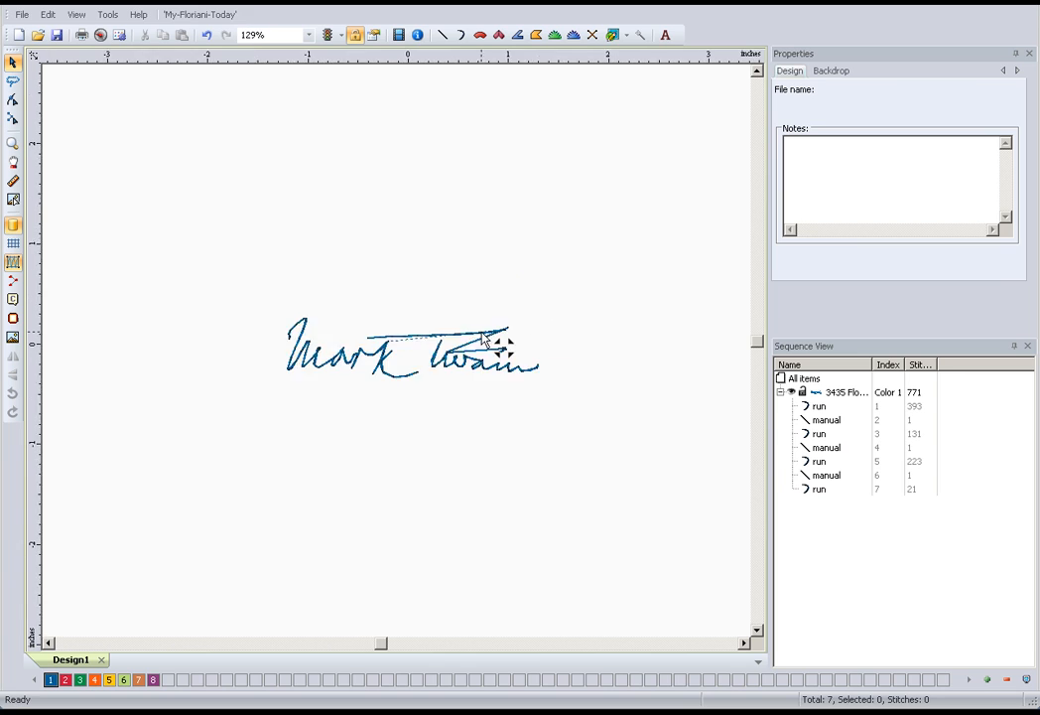
pyautogui.scroll(2, 483, 338)
pyautogui.scroll(-1, 447, 353)
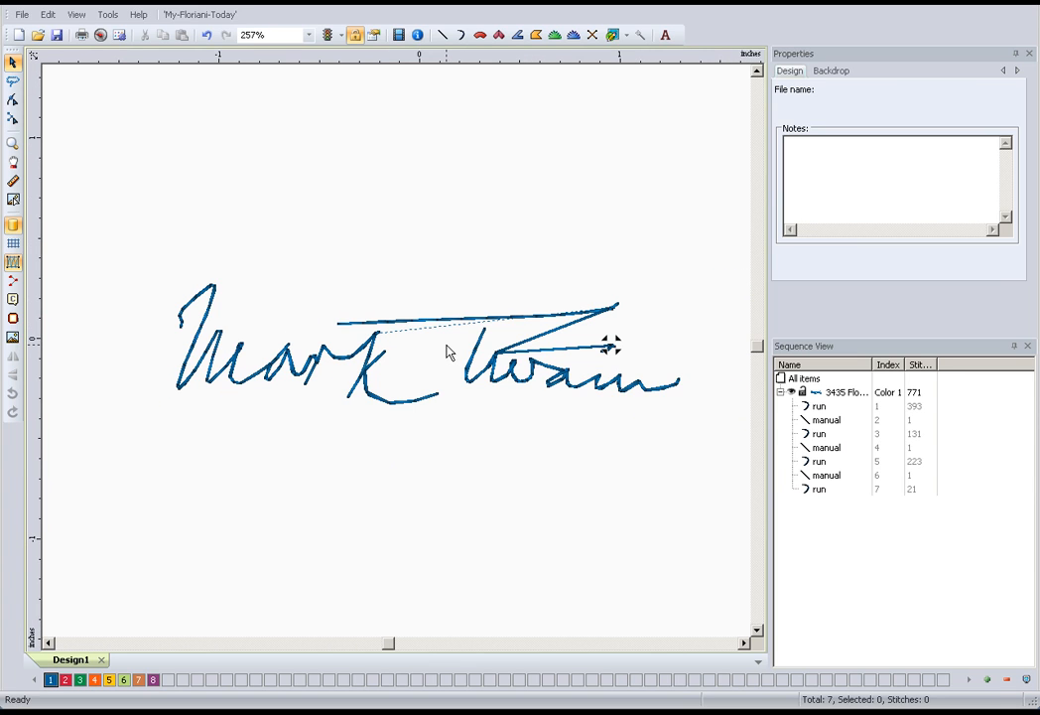